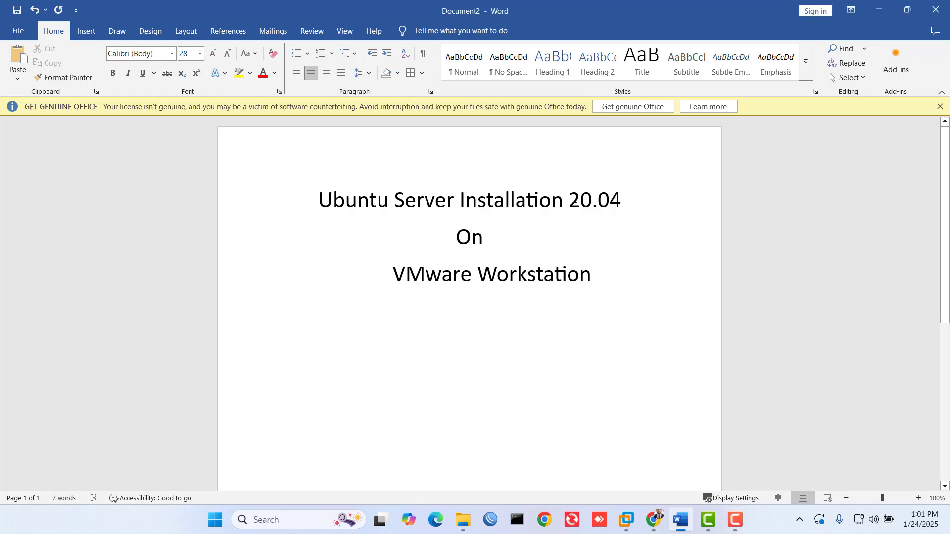
Switch from the Word document to the VMware Workstation home page.
double_click(574, 200)
click(629, 386)
click(625, 519)
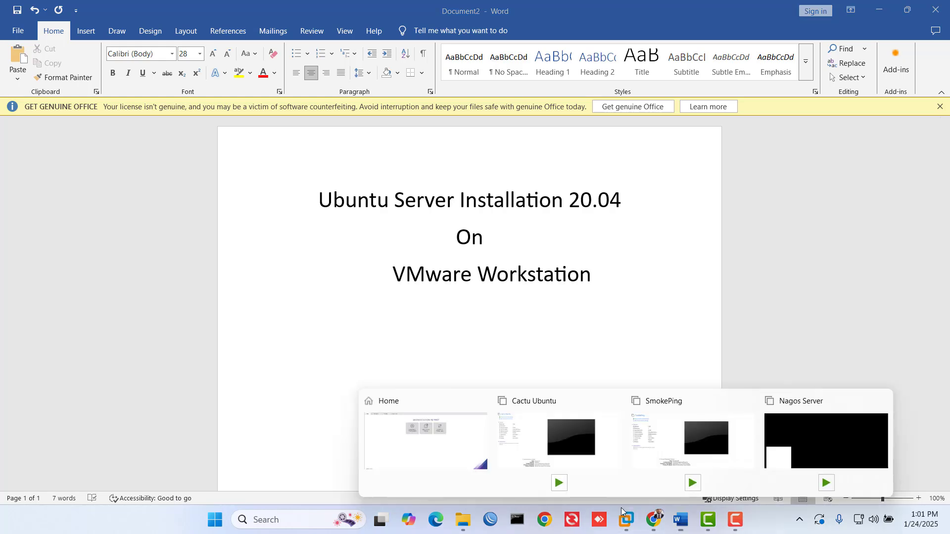
click(433, 441)
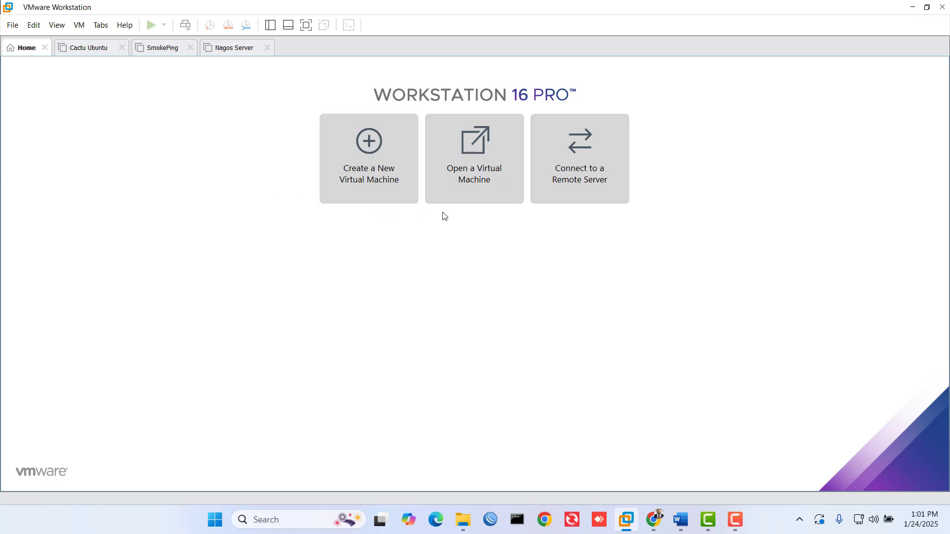
Start creating a new virtual machine with the Custom (advanced) configuration and Workstation 16.2.x hardware compatibility.
click(371, 148)
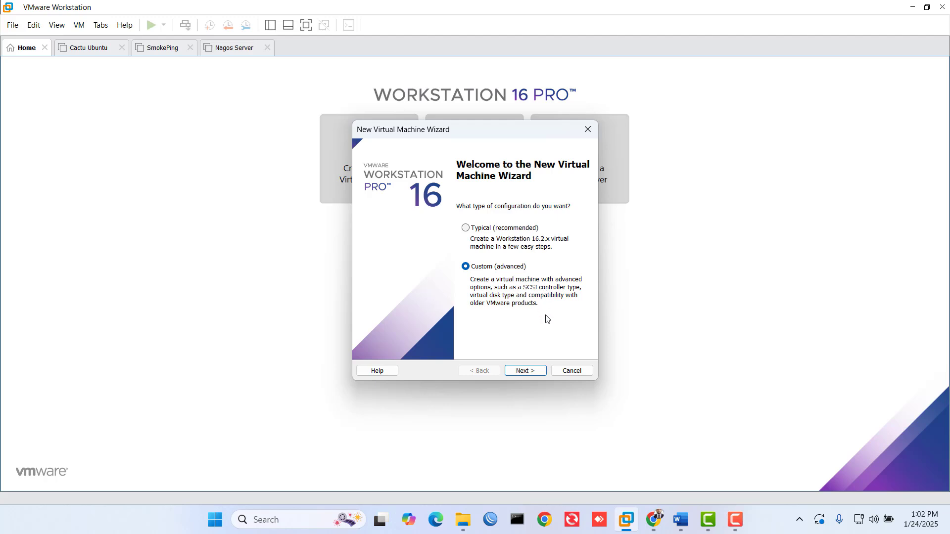
click(533, 372)
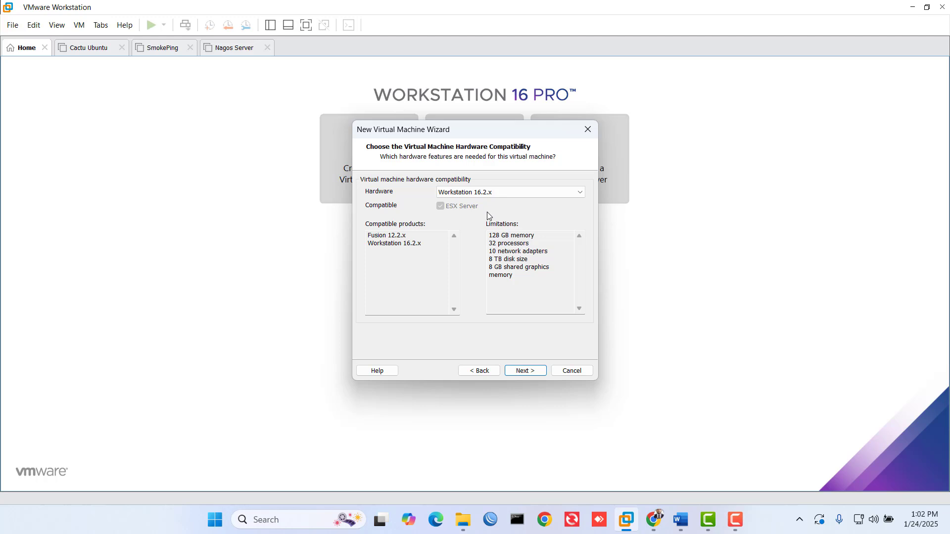
click(526, 371)
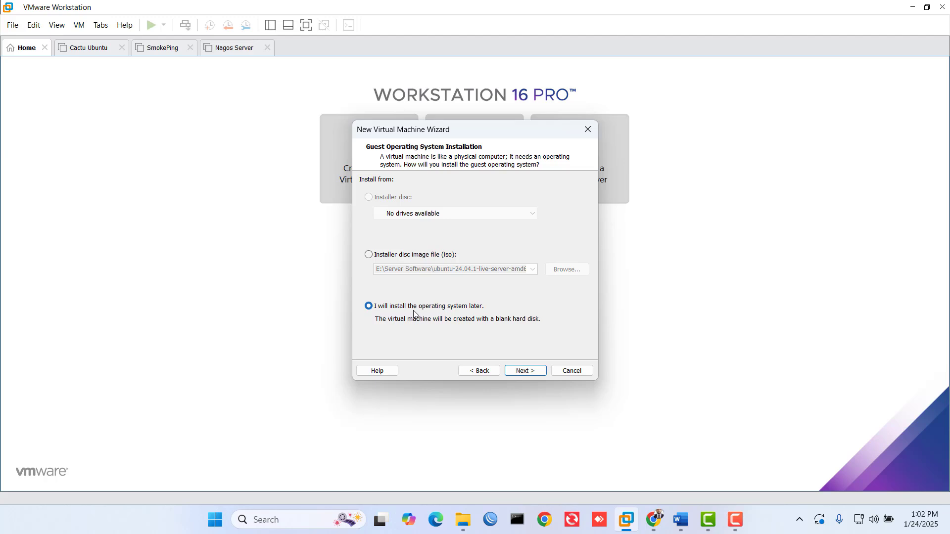
Choose to install the operating system later and set the guest to Linux, version Ubuntu 64-bit.
click(369, 254)
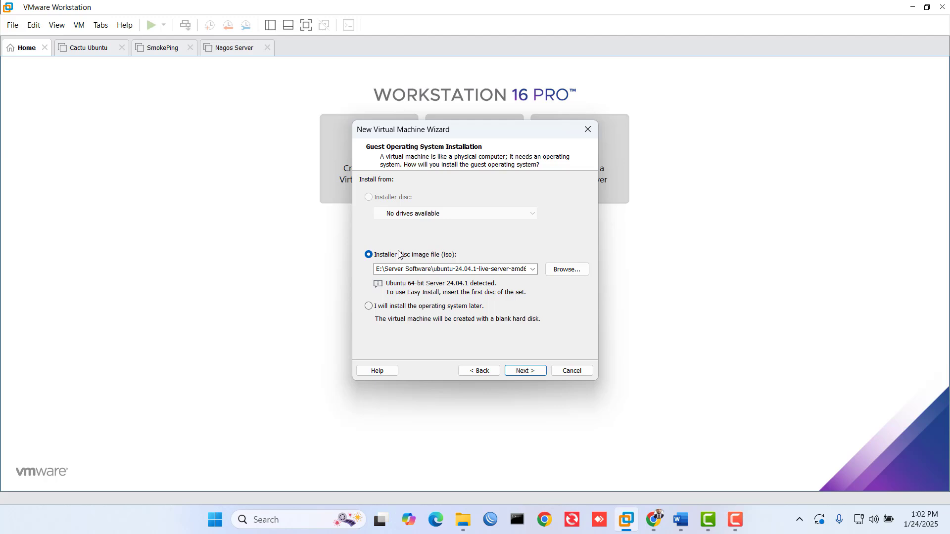
click(375, 307)
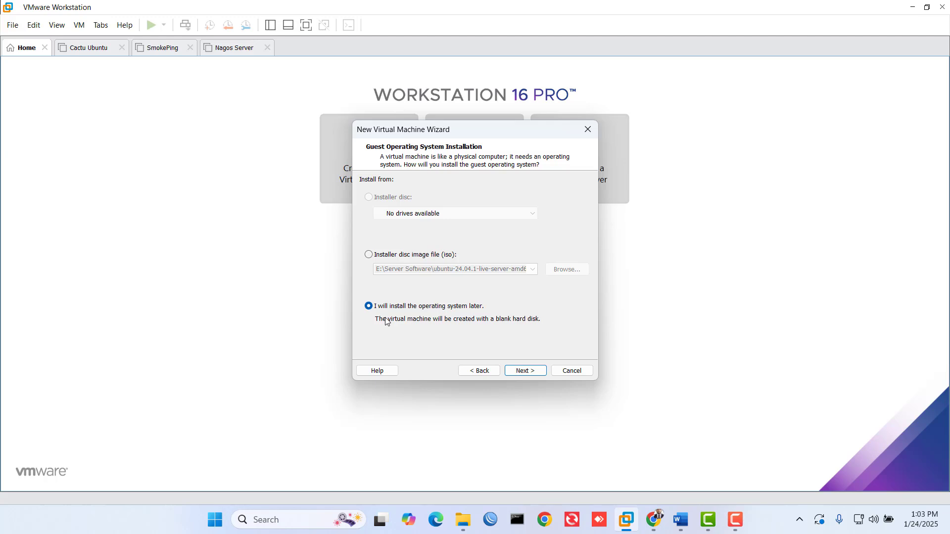
click(524, 371)
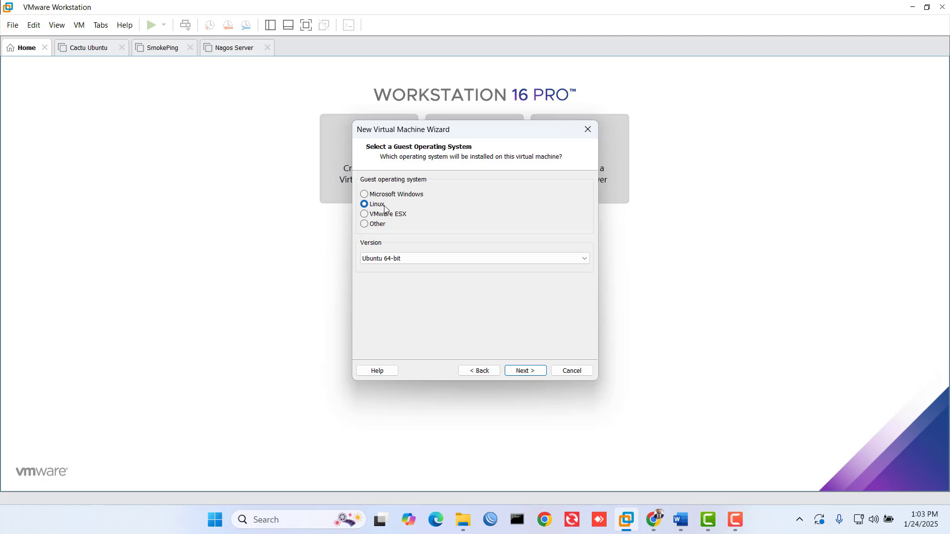
click(403, 258)
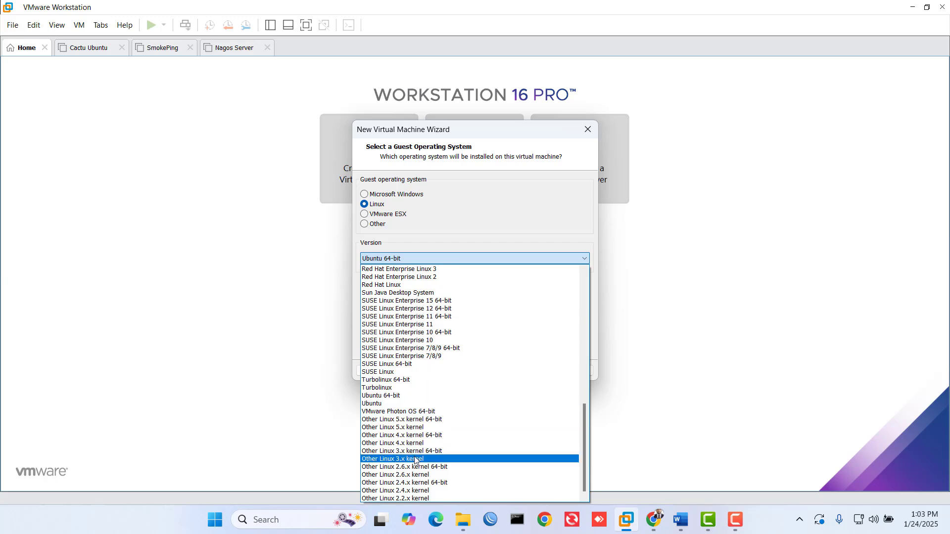
click(400, 396)
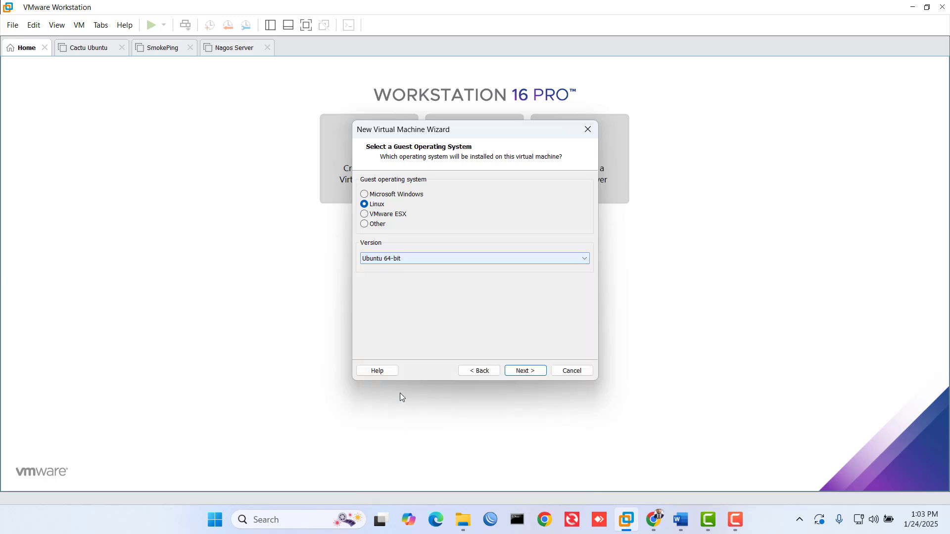
click(529, 372)
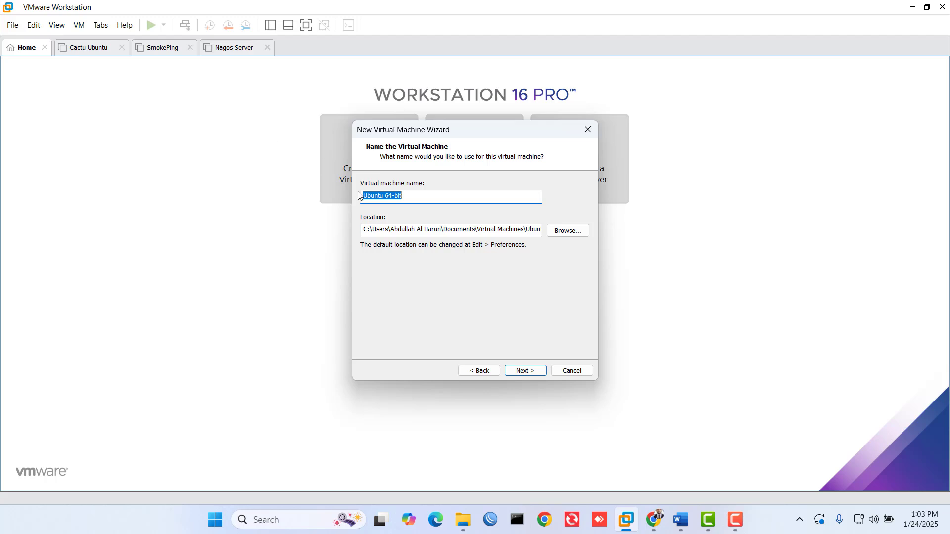
Keep the virtual machine name Ubuntu 64-bit and set its location to the Ubuntu Server Installation folder on drive E.
click(420, 199)
drag(420, 199, 347, 196)
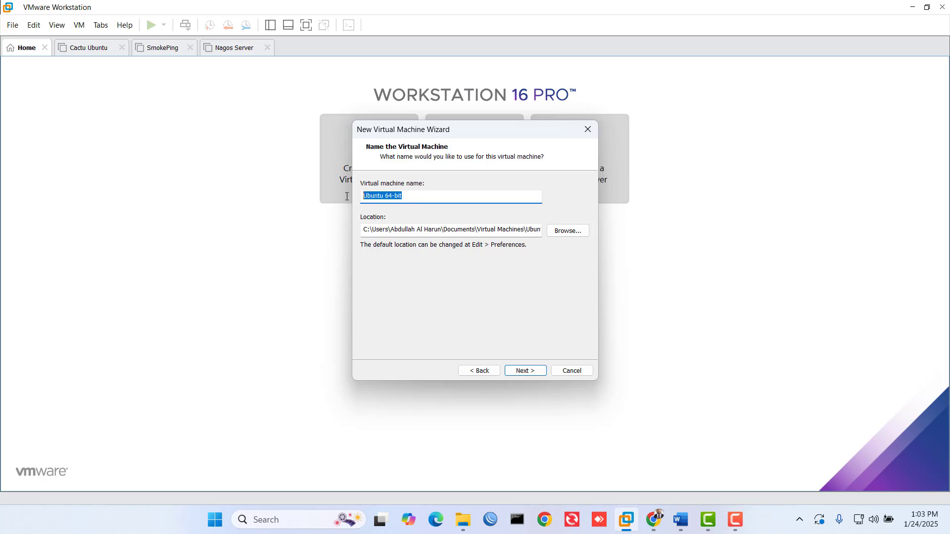
click(429, 201)
click(554, 231)
scroll(450, 277, down, 3)
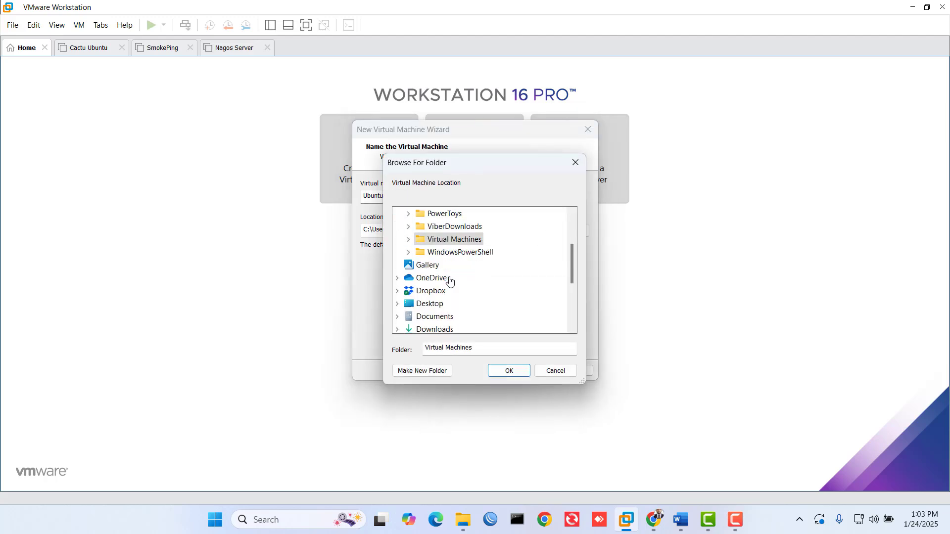
scroll(450, 281, down, 2)
scroll(448, 285, down, 1)
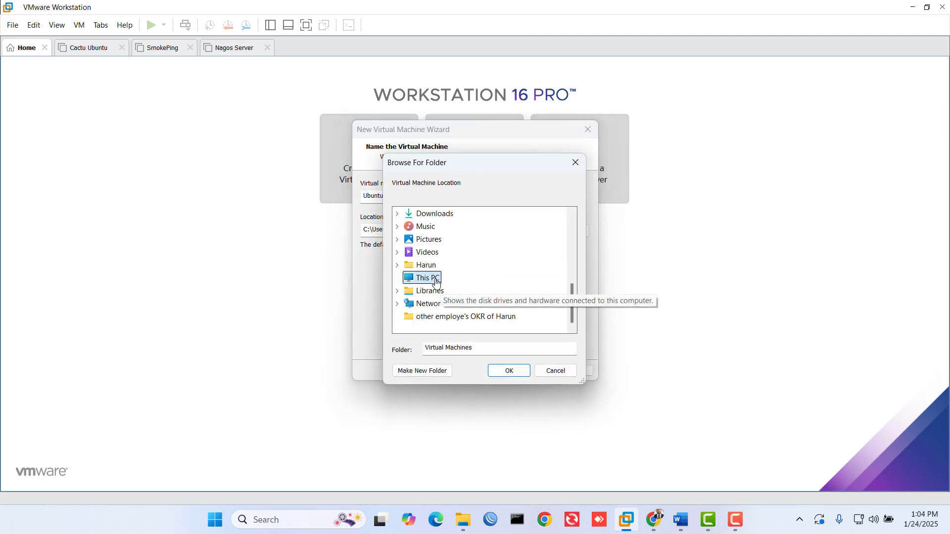
click(436, 282)
scroll(471, 292, down, 1)
click(471, 279)
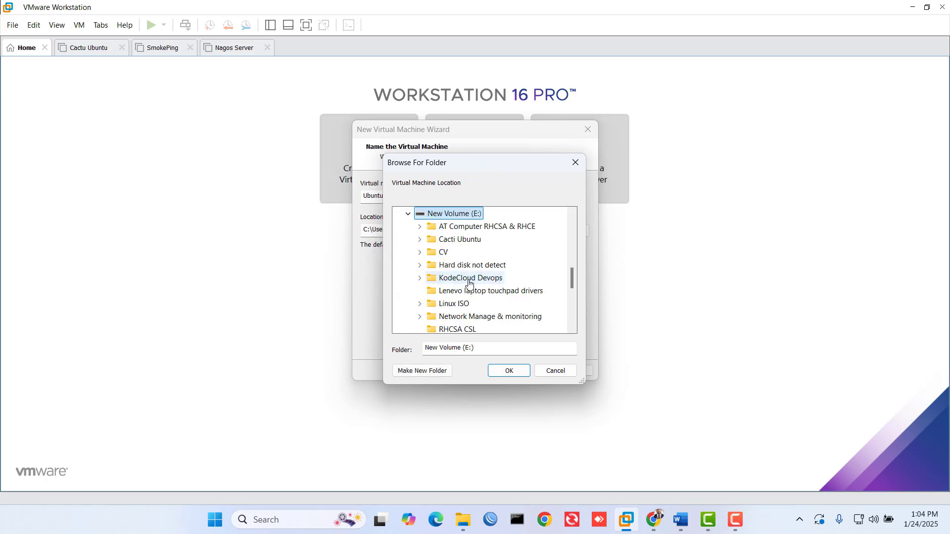
scroll(470, 280, down, 1)
click(468, 282)
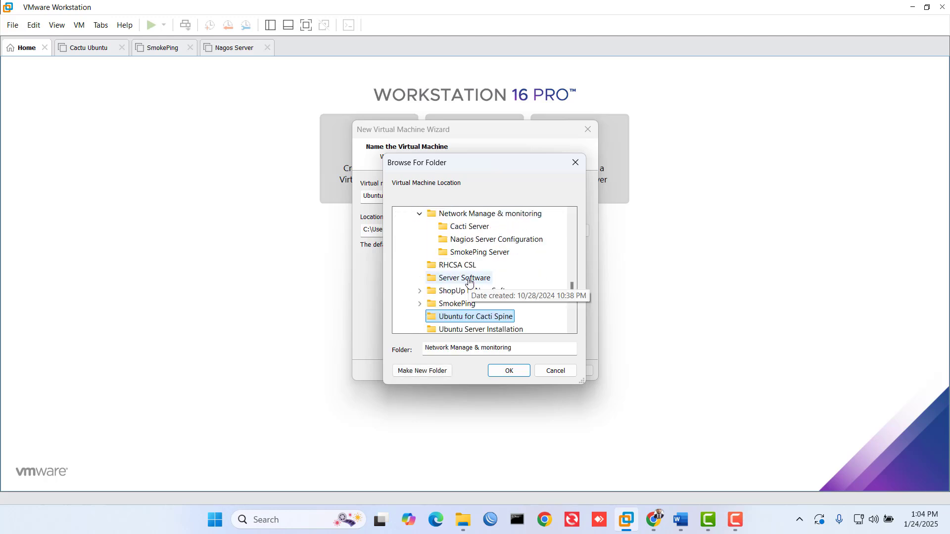
key(Down)
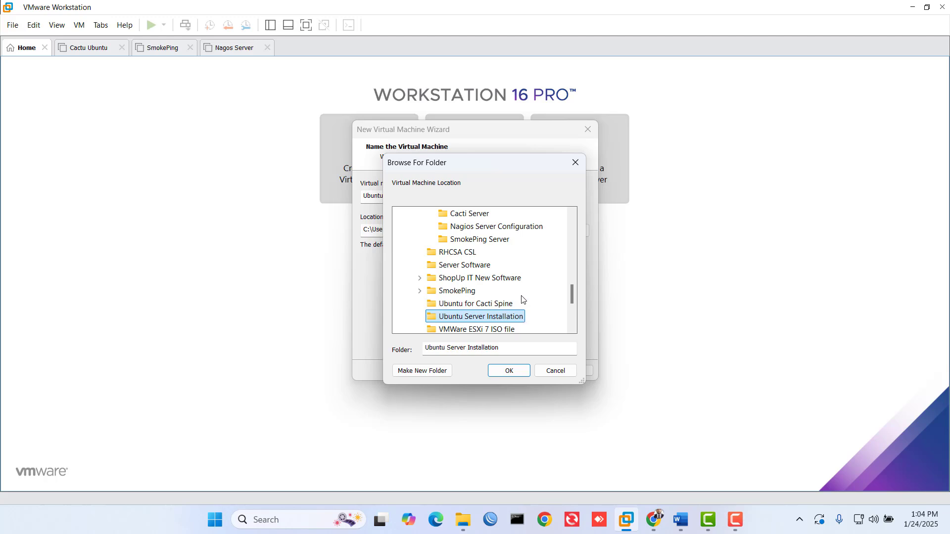
click(509, 371)
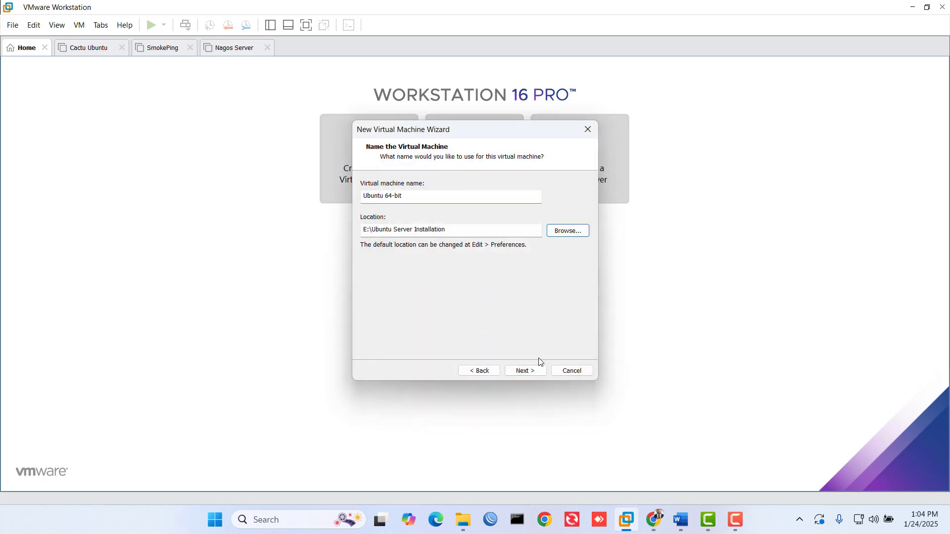
click(532, 369)
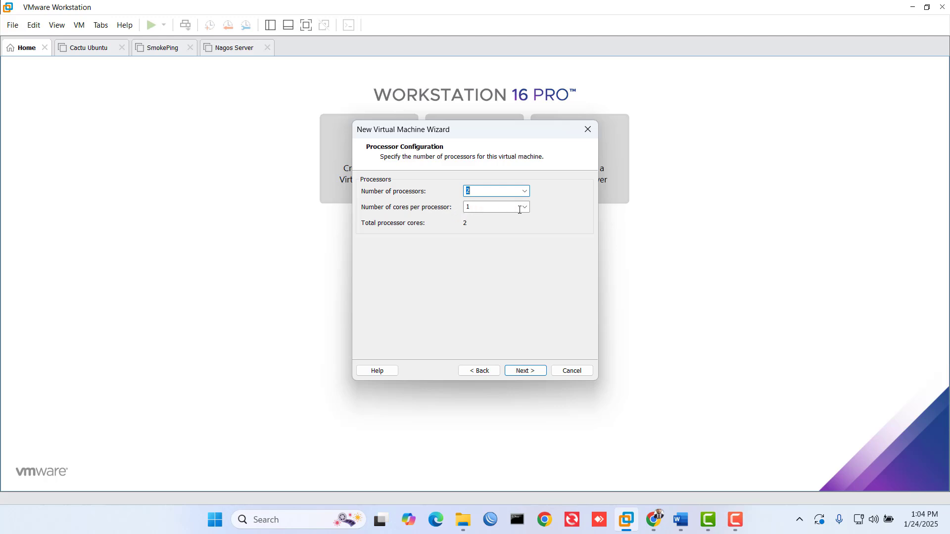
Set the virtual machine's number of processors to 1 with 1 core per processor.
click(524, 191)
click(531, 215)
click(525, 206)
click(524, 206)
double_click(501, 190)
text(1)
click(530, 371)
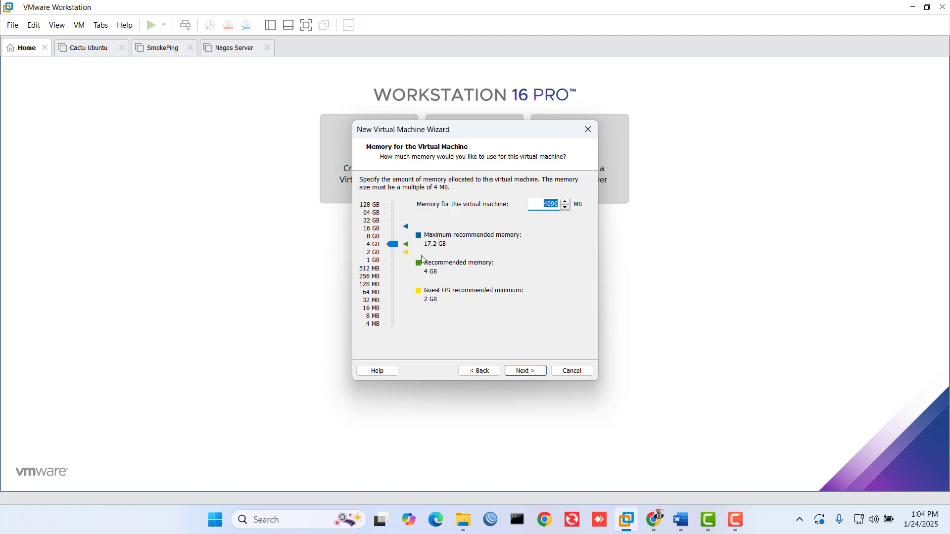
Accept 4096 MB of memory and choose bridged networking for the virtual machine.
click(523, 371)
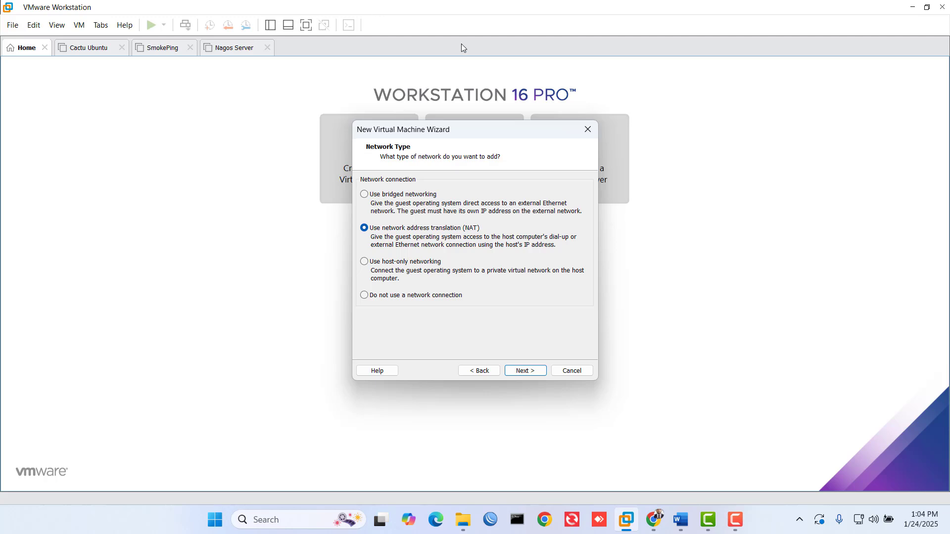
click(394, 196)
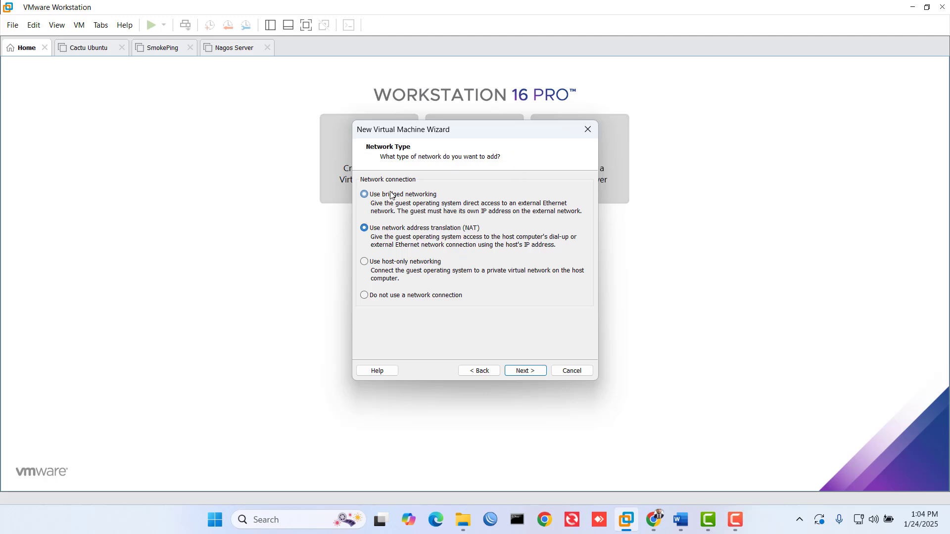
click(523, 373)
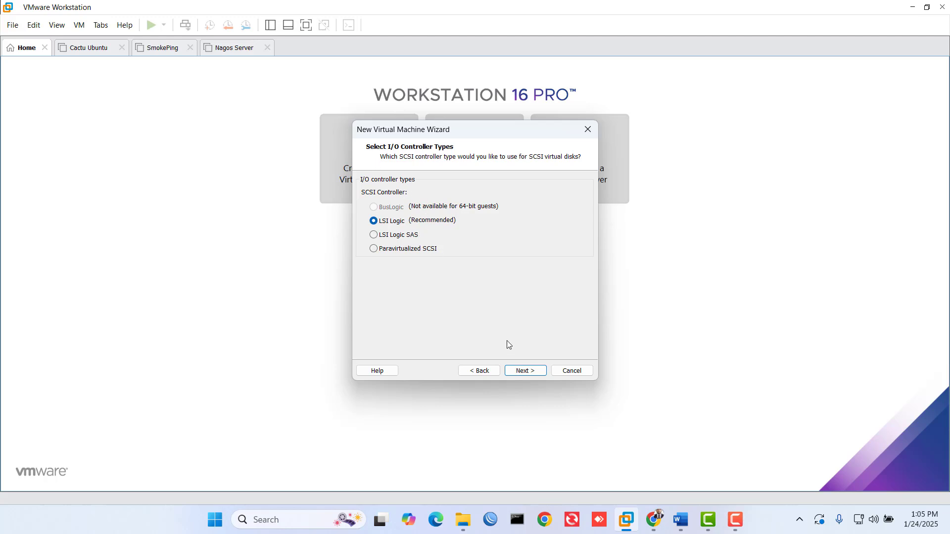
Define a new 20 GB SCSI virtual disk with the LSI Logic controller, split into multiple files.
click(522, 371)
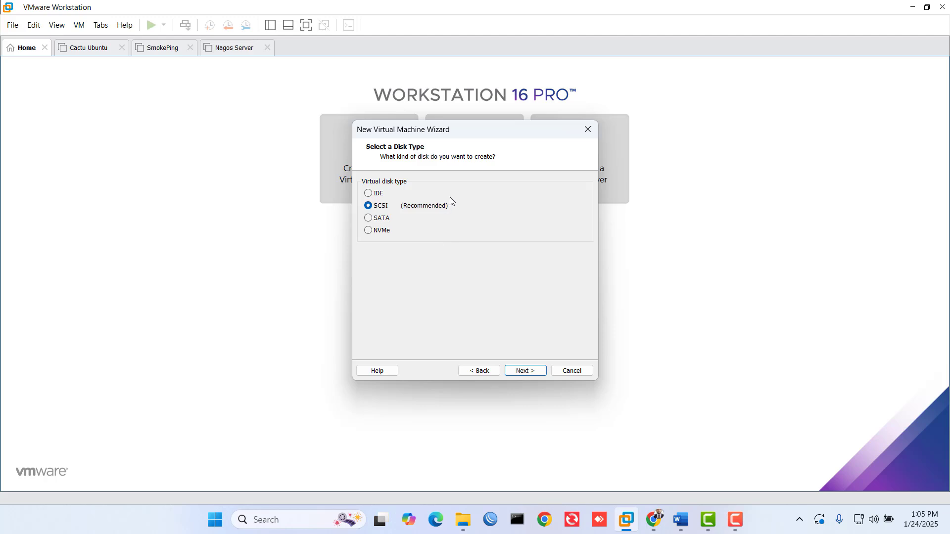
click(535, 369)
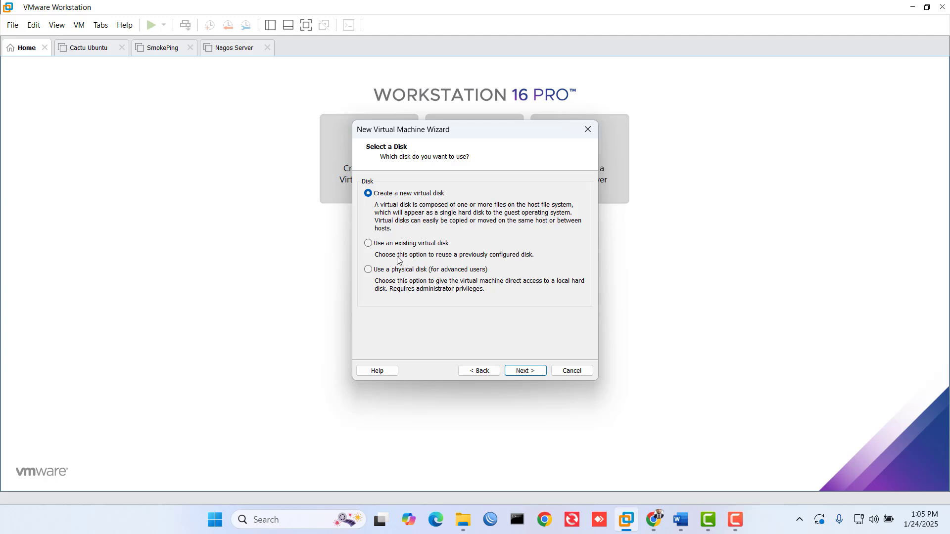
click(427, 244)
click(368, 194)
click(525, 371)
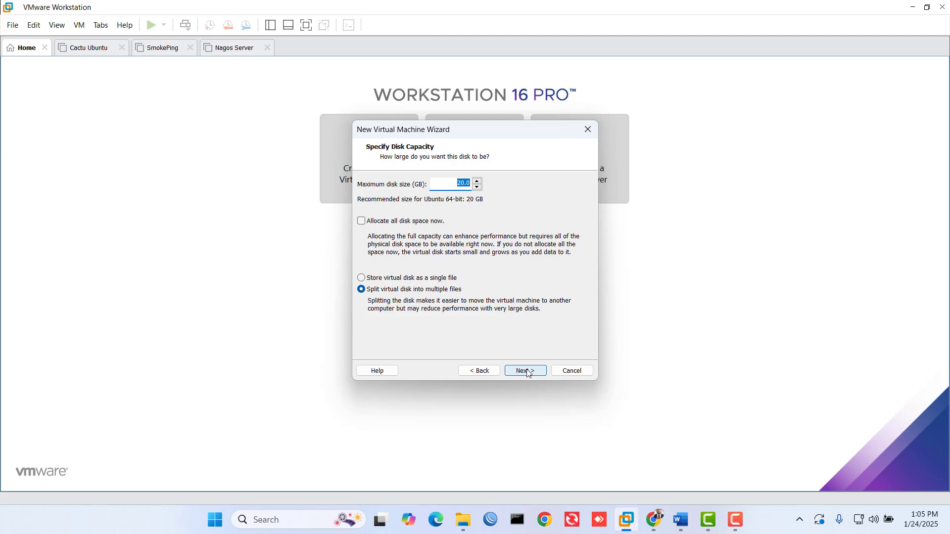
click(460, 185)
click(513, 369)
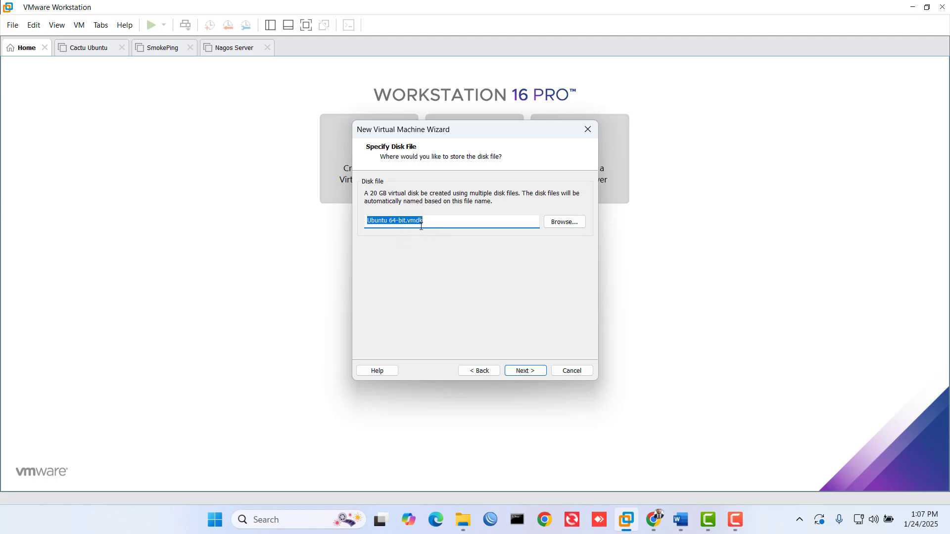
Store the disk file as Ubuntu 64-bit.vmdk in the Ubuntu Server Installation folder on drive E.
click(563, 223)
click(436, 341)
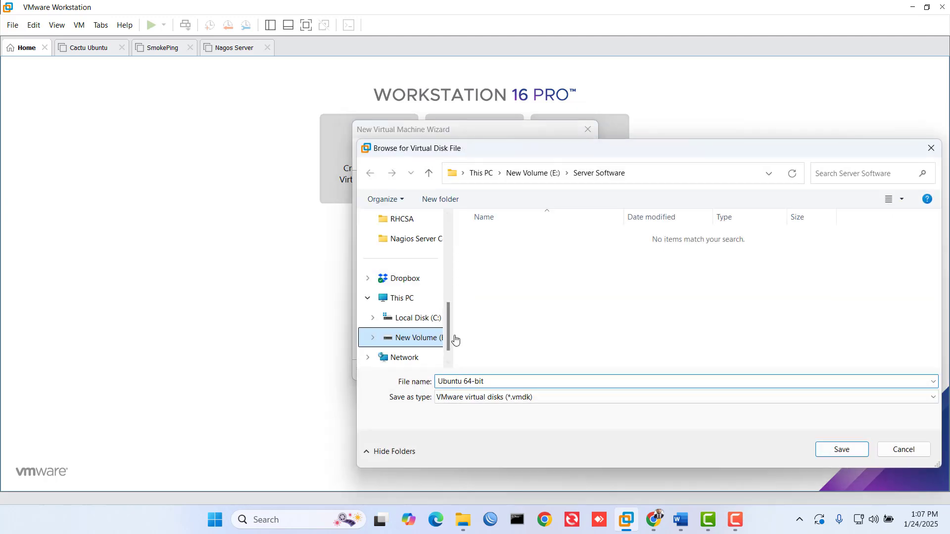
scroll(537, 339, down, 2)
click(547, 325)
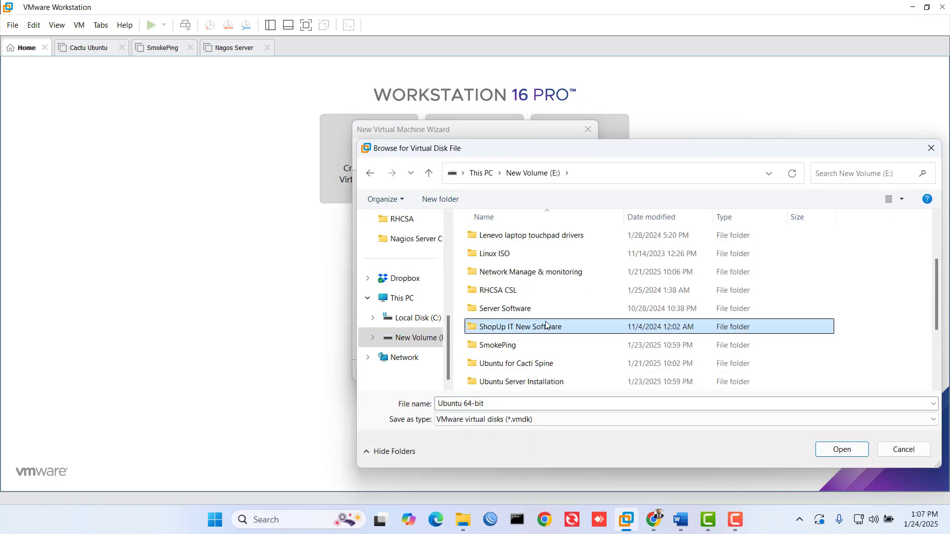
double_click(530, 383)
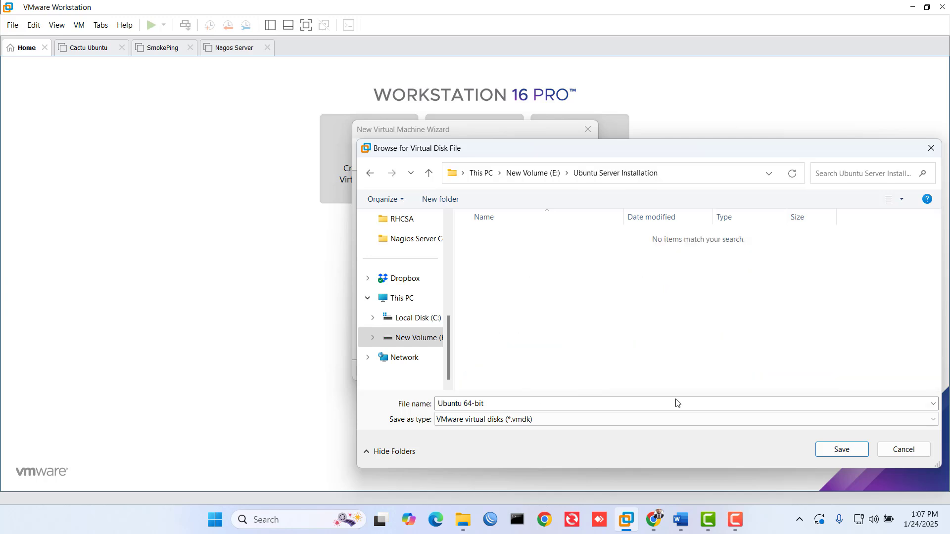
click(841, 450)
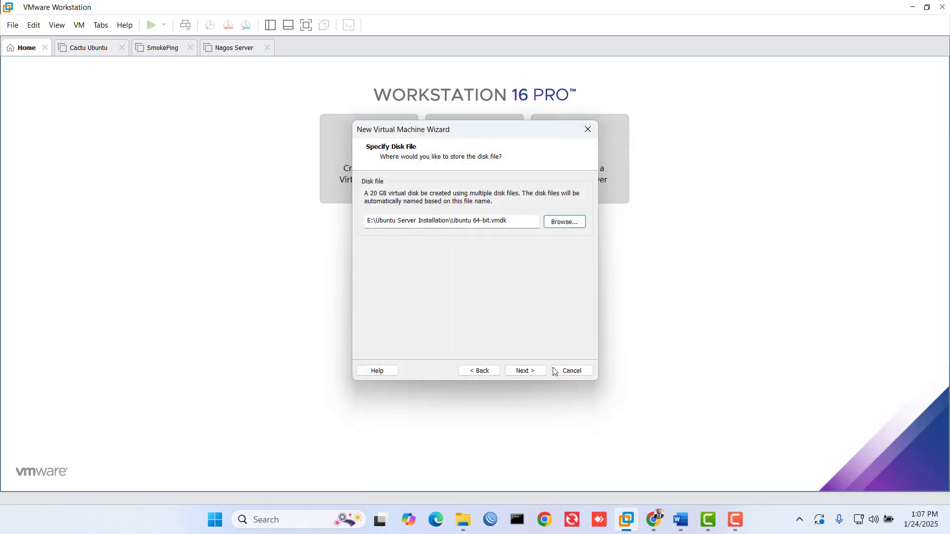
click(512, 372)
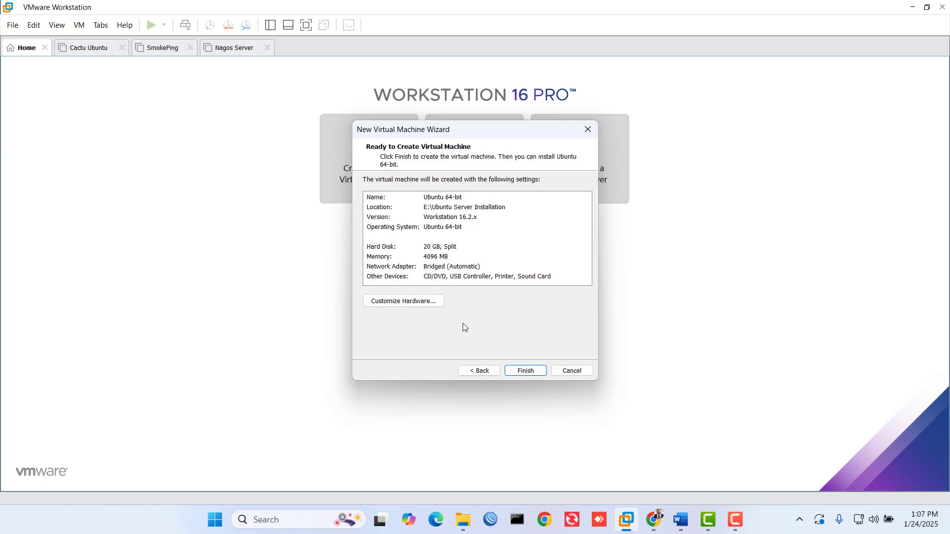
Attach the ubuntu-24.04.1-live-server-amd64_2 ISO image from the Downloads folder to the virtual machine's CD/DVD drive.
click(430, 309)
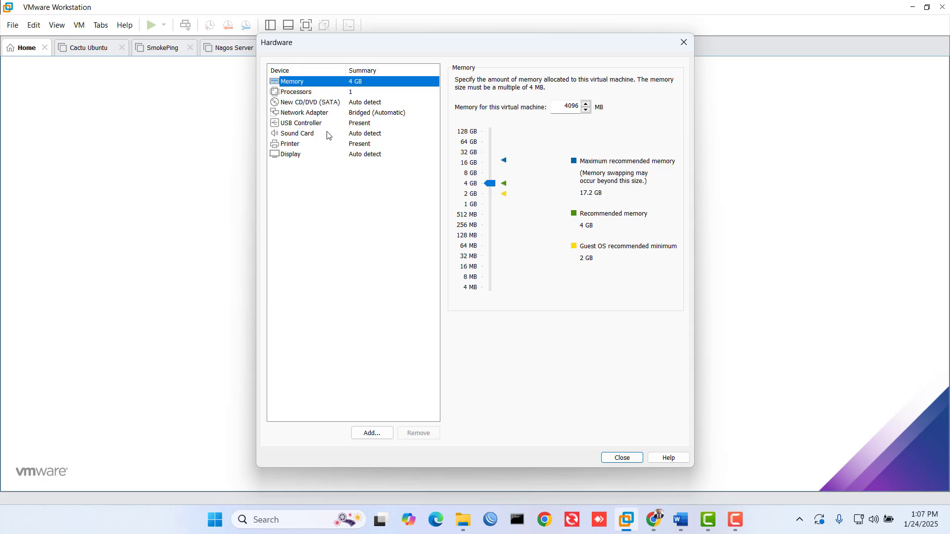
click(304, 103)
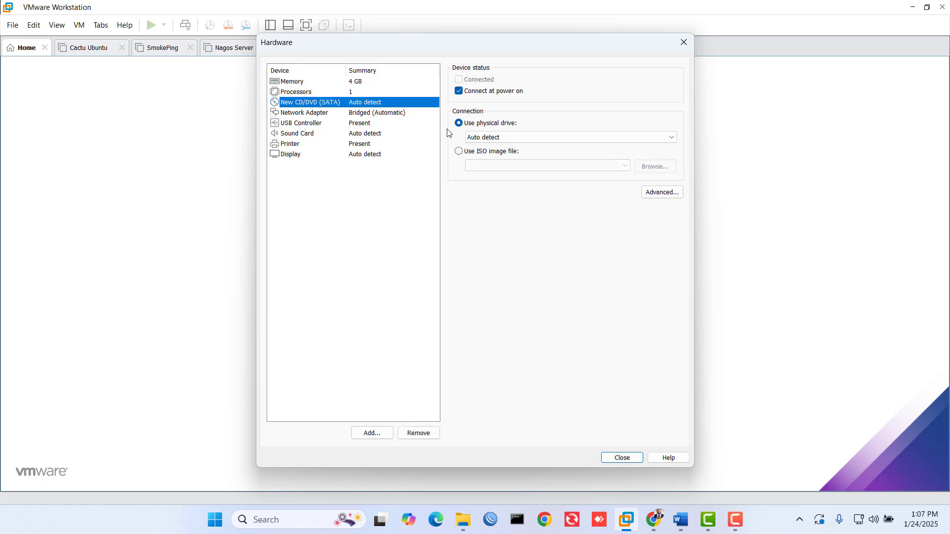
click(460, 152)
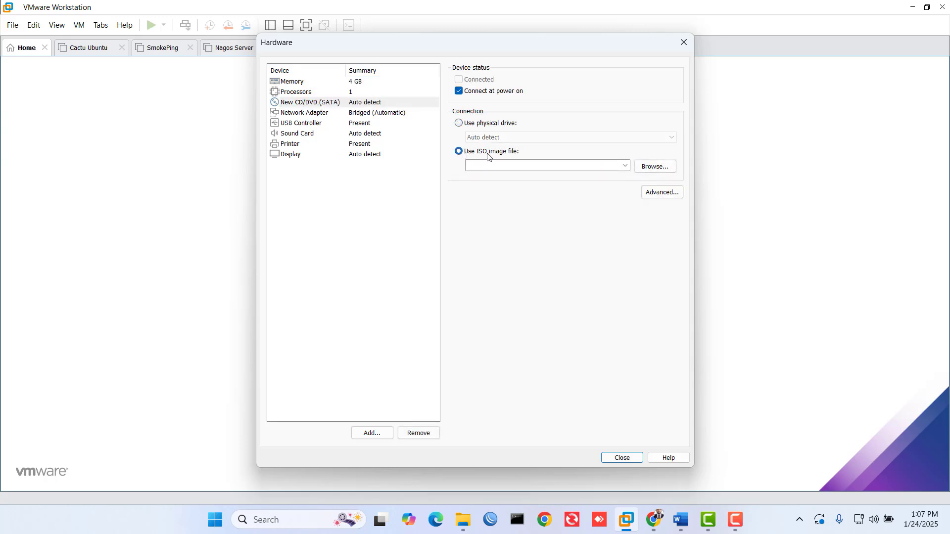
click(656, 167)
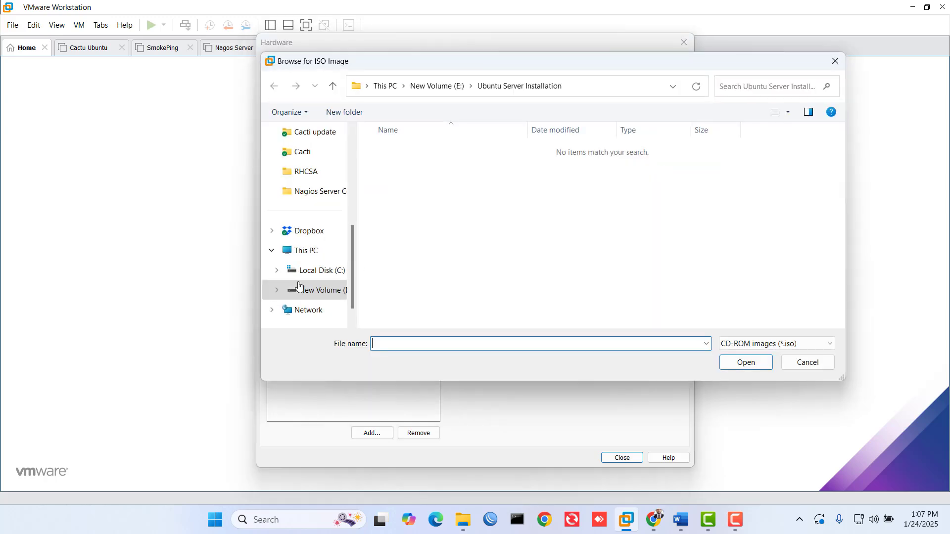
scroll(302, 193, up, 5)
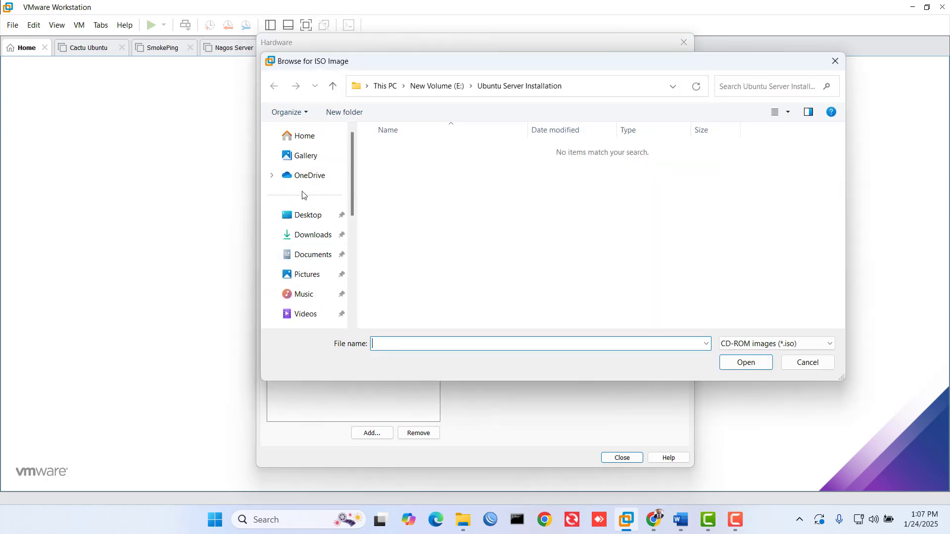
click(320, 239)
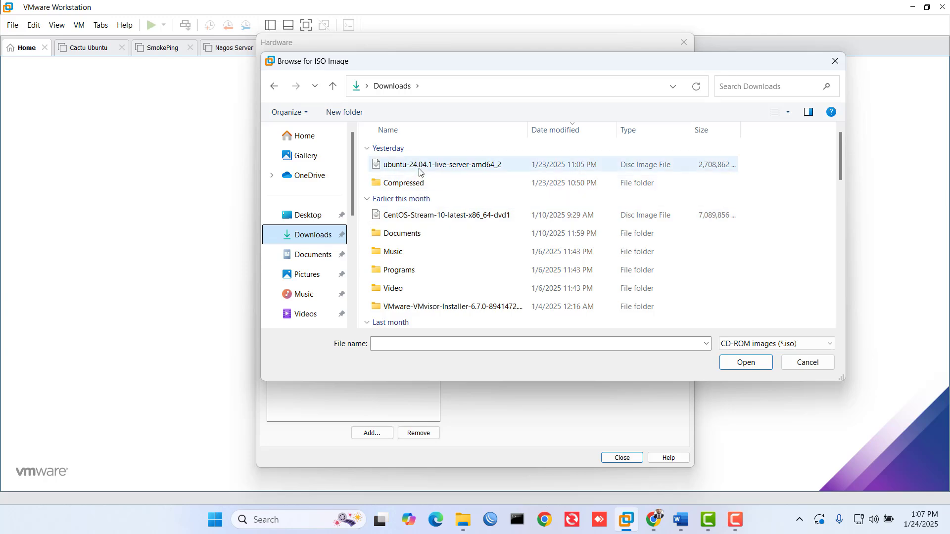
double_click(420, 169)
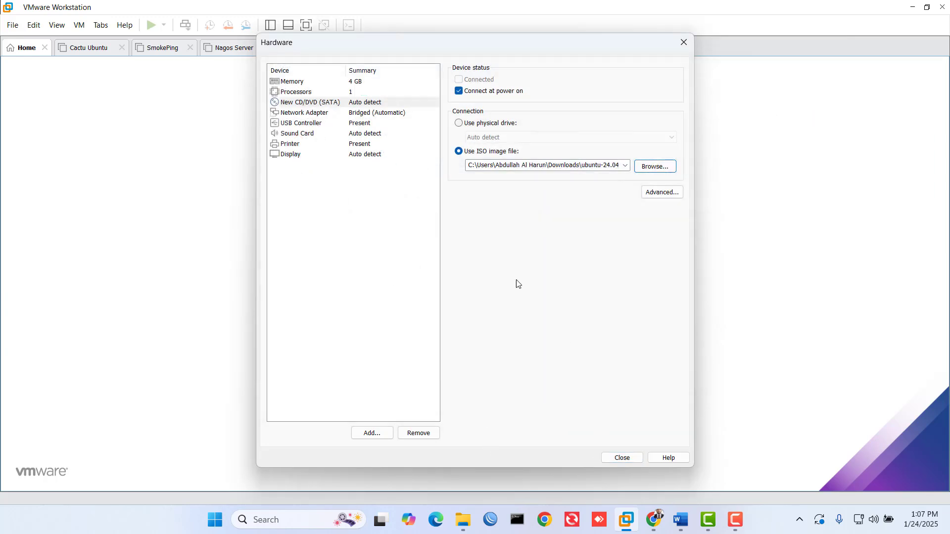
Add a second network adapter with a bridged connection and finish creating the virtual machine.
click(300, 113)
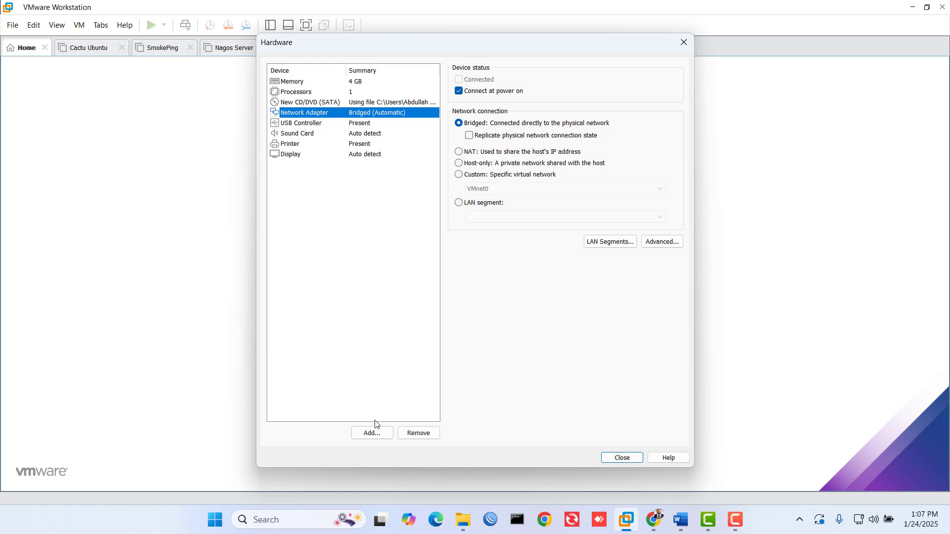
click(378, 435)
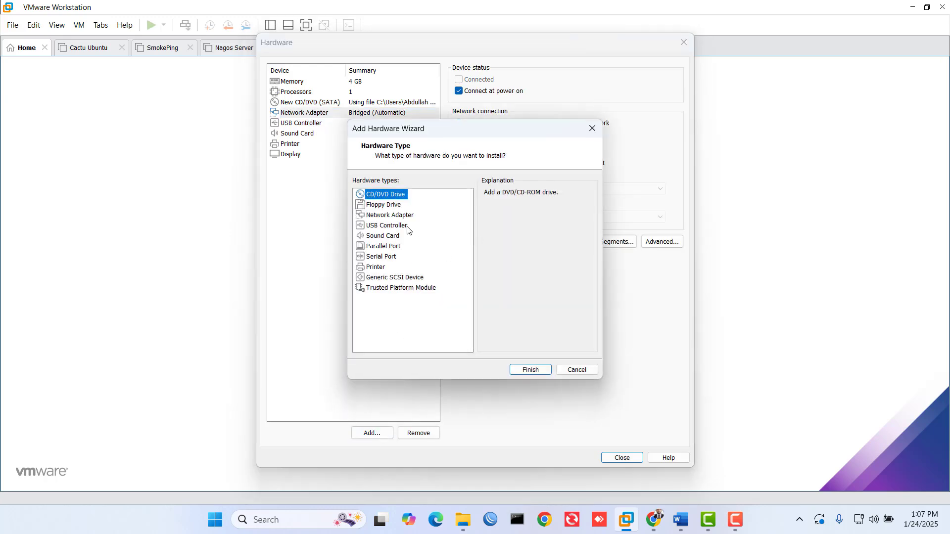
click(404, 215)
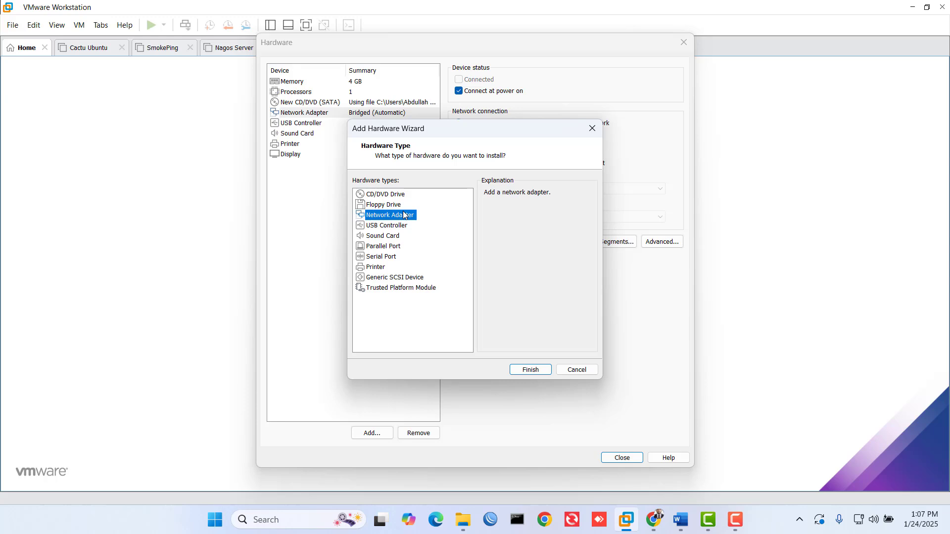
click(530, 370)
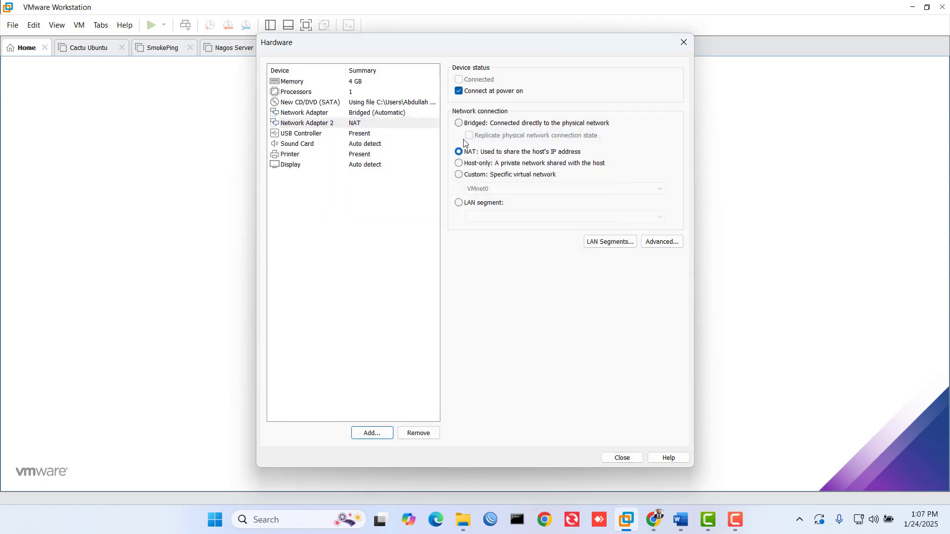
click(459, 123)
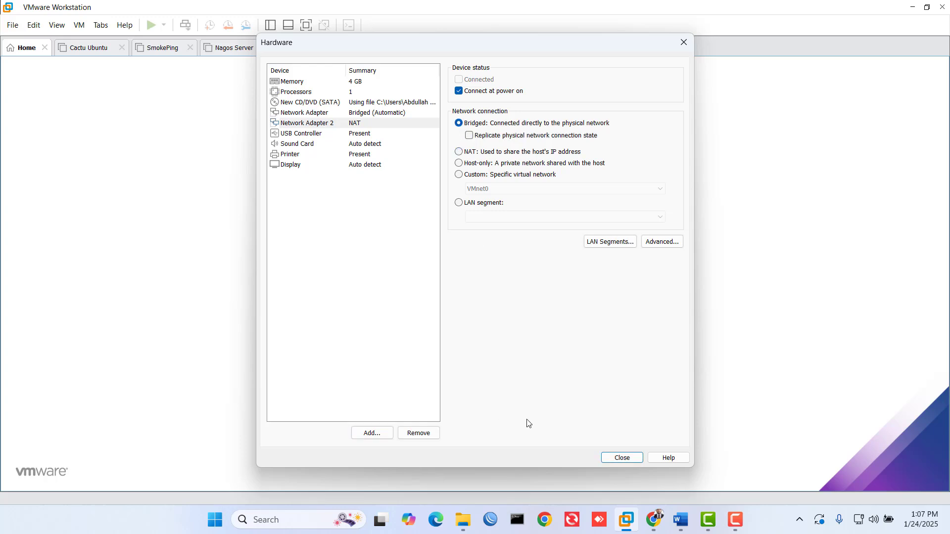
click(622, 458)
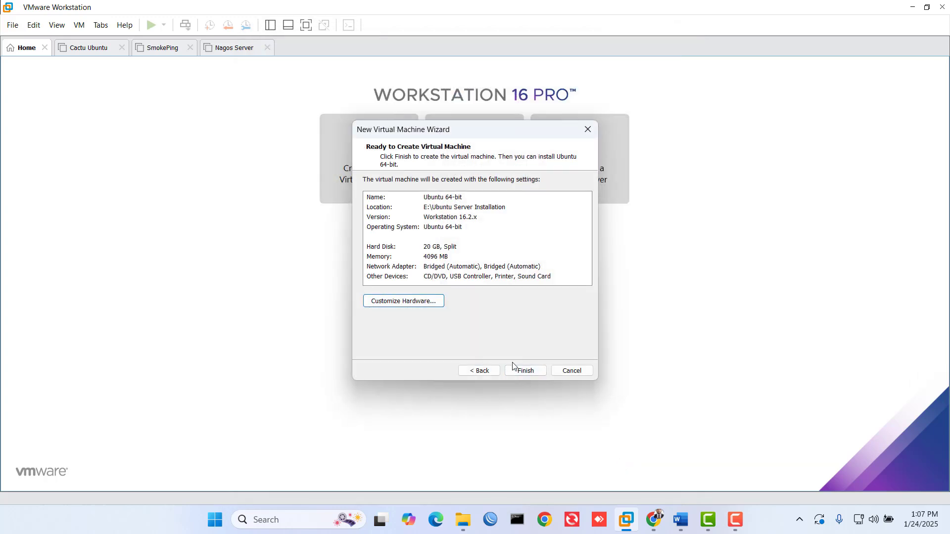
click(514, 369)
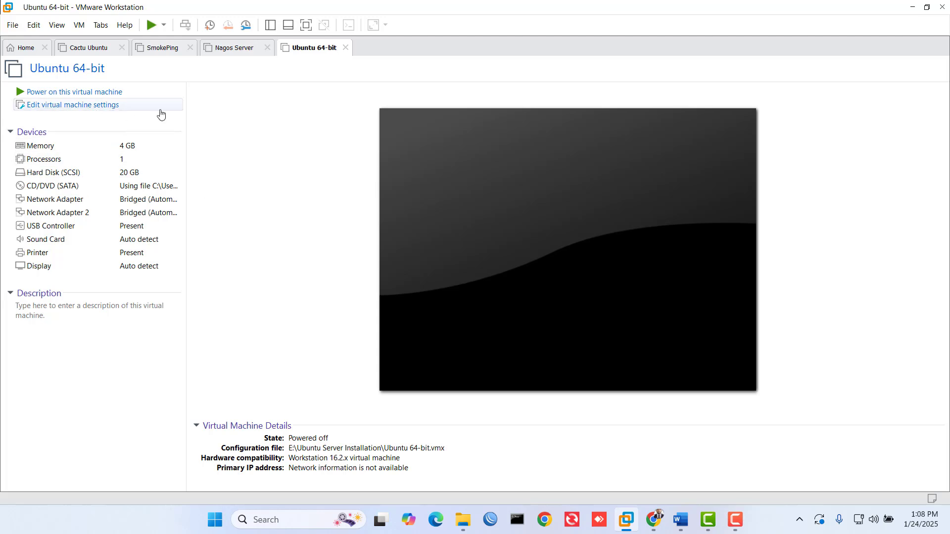
Power on the Ubuntu 64-bit virtual machine and boot the Try or Install Ubuntu Server entry.
click(92, 94)
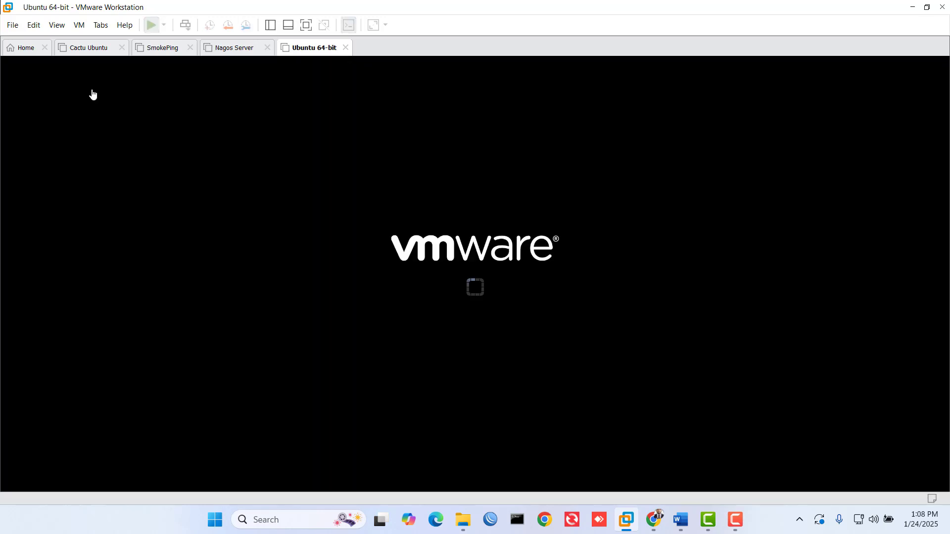
click(561, 308)
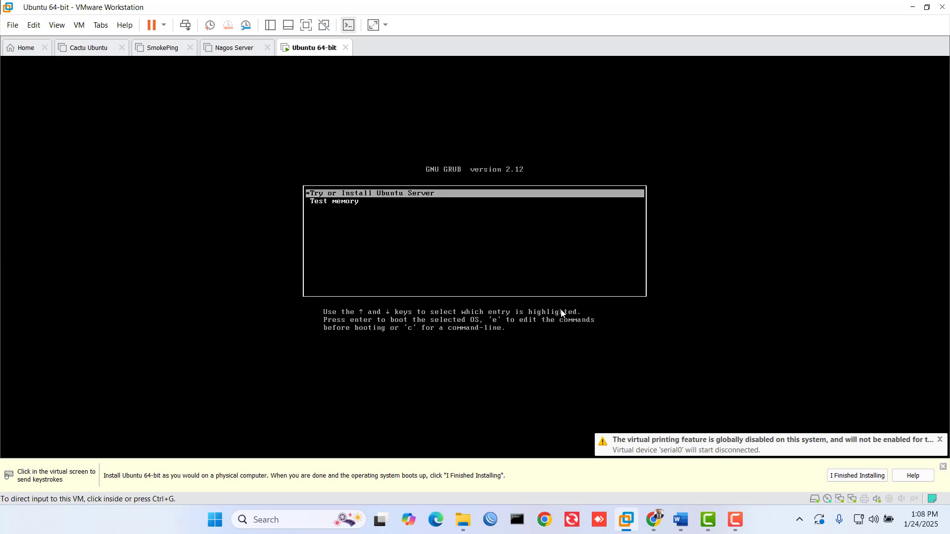
click(498, 248)
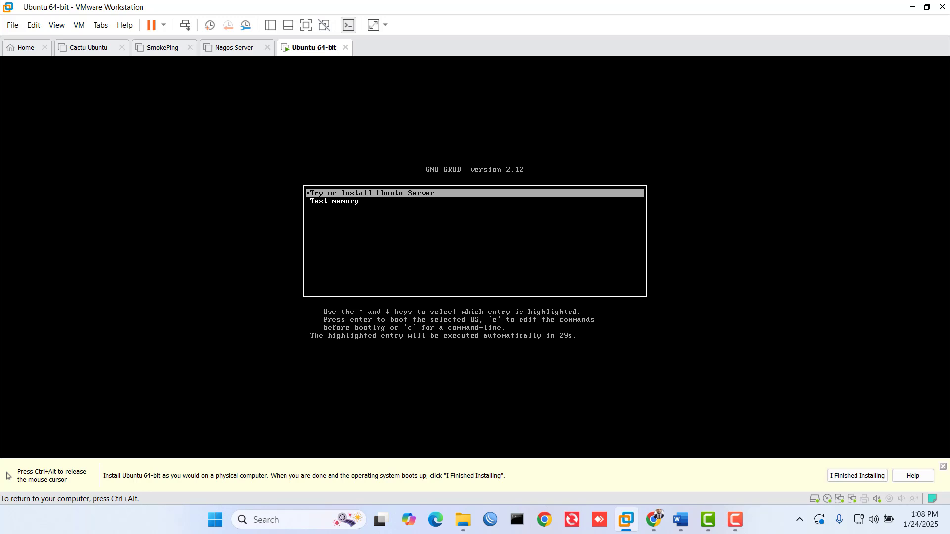
key(Down)
key(Up)
key(Return)
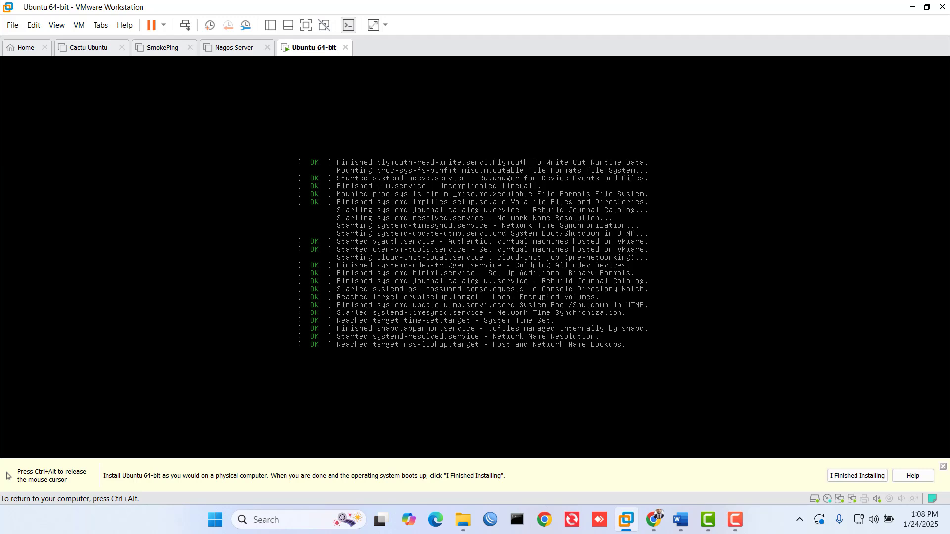
key(ctrl+alt)
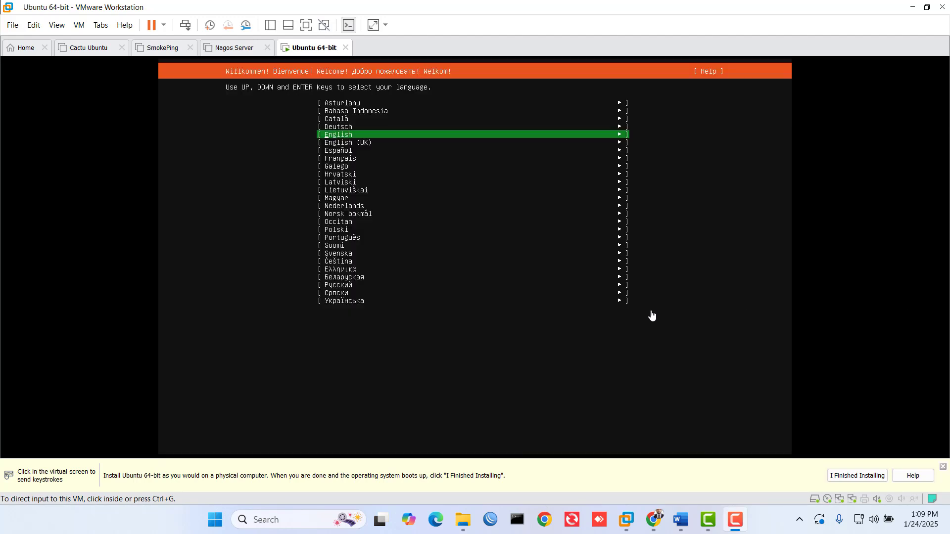
Choose English as the Ubuntu Server installer's language.
click(676, 300)
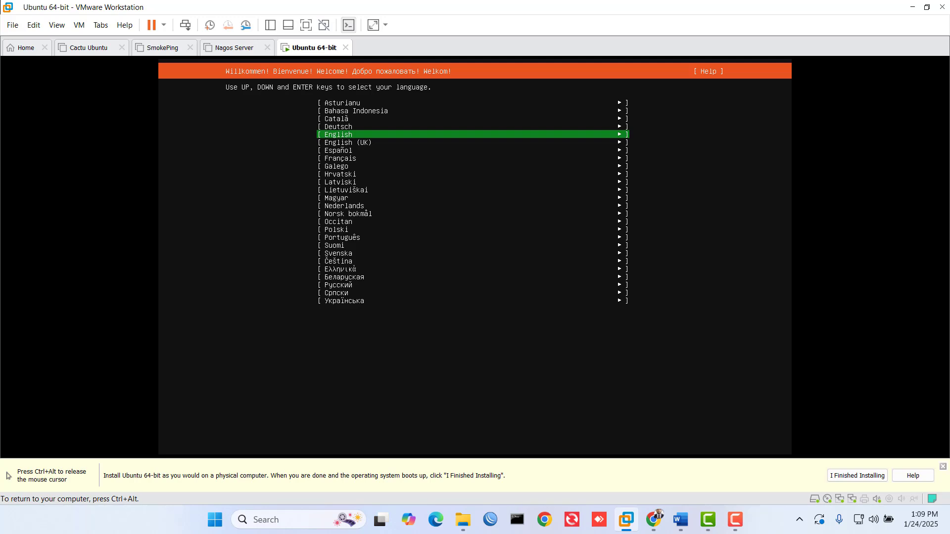
key(Down)
key(Up)
key(Return)
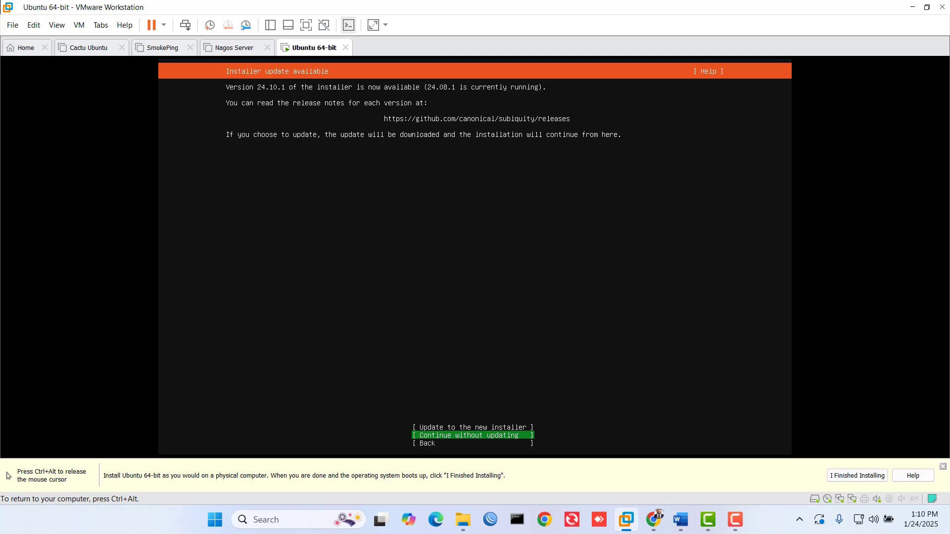
Continue without updating the installer and accept English (US) as the keyboard layout and variant.
key(Down)
key(Up)
key(Return)
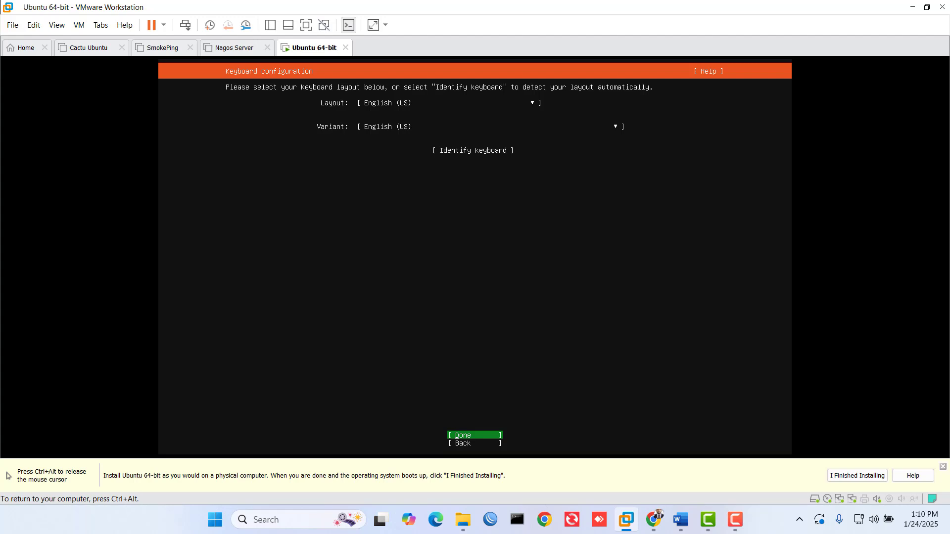
key(Return)
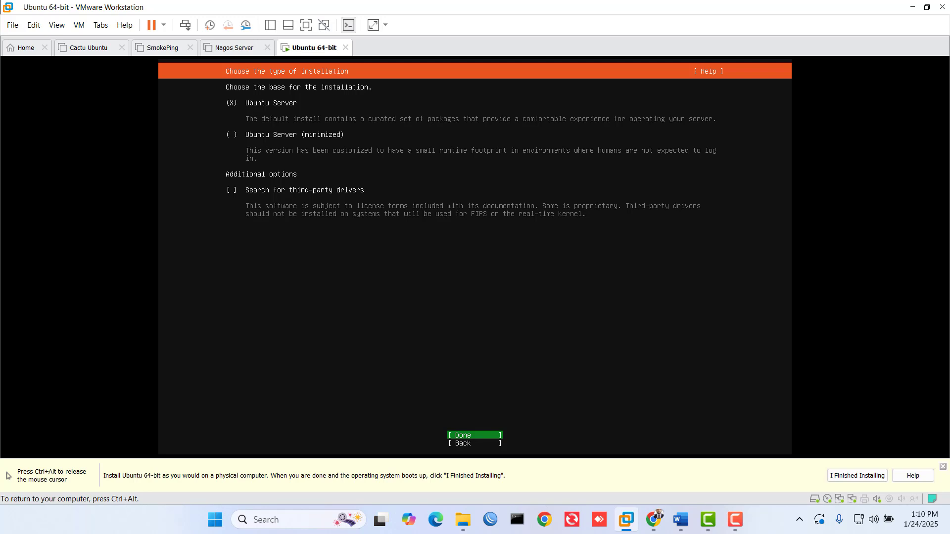
Choose the standard Ubuntu Server base and accept the DHCP network configuration for ens33 and ens34.
key(Return)
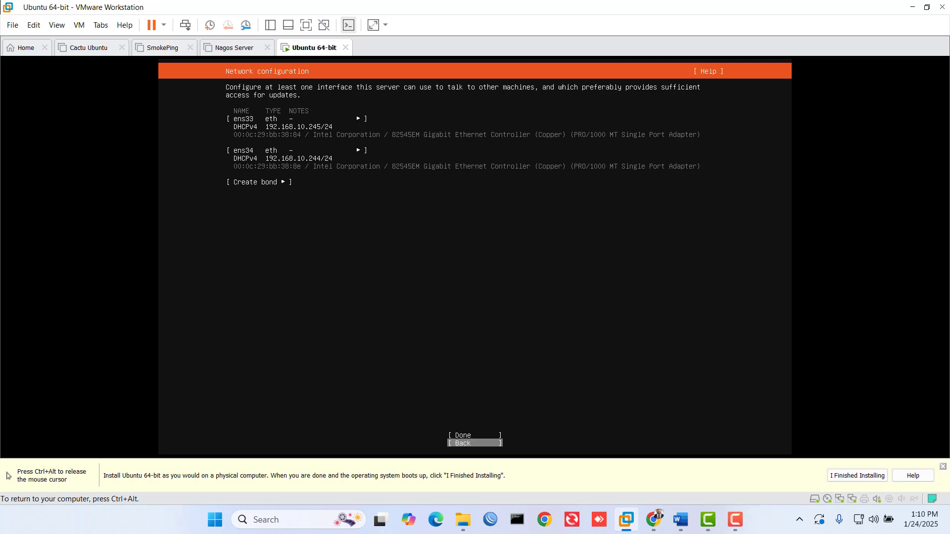
key(Return)
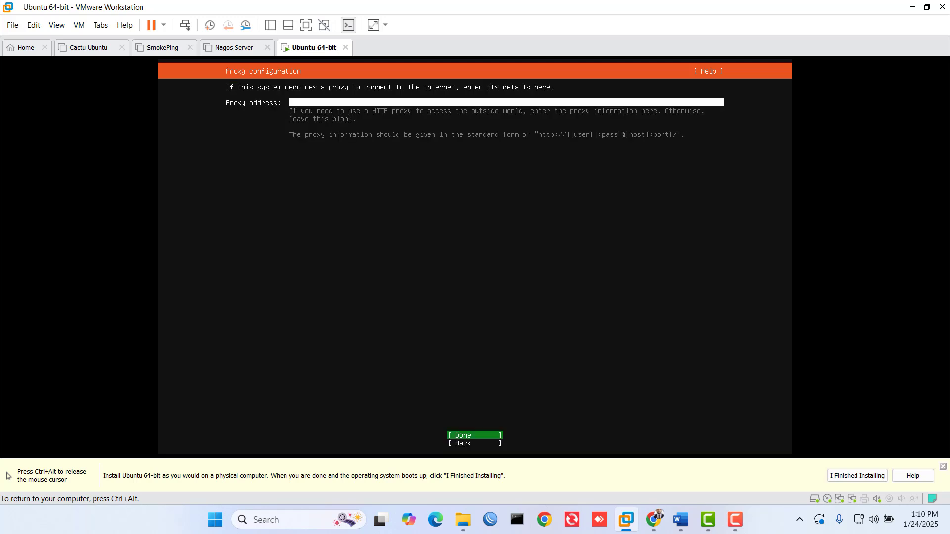
key(Return)
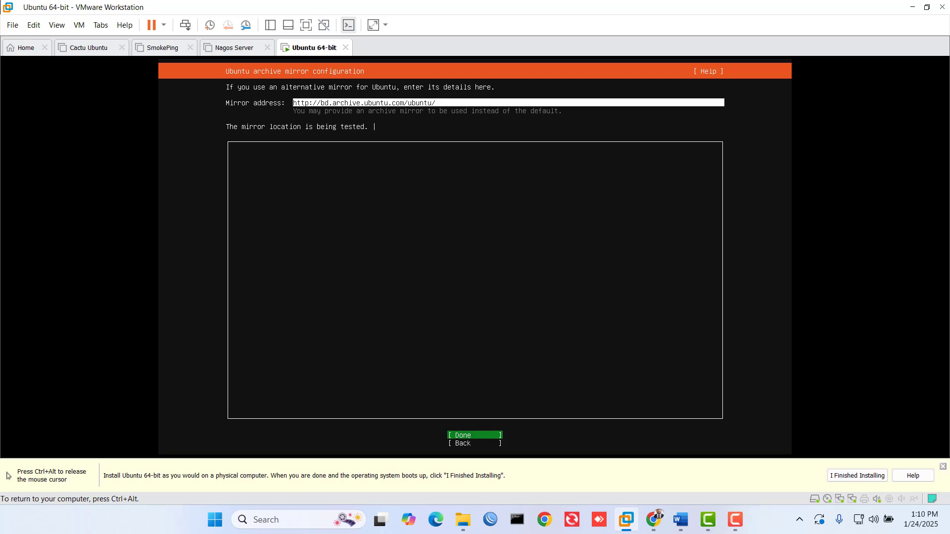
key(Return)
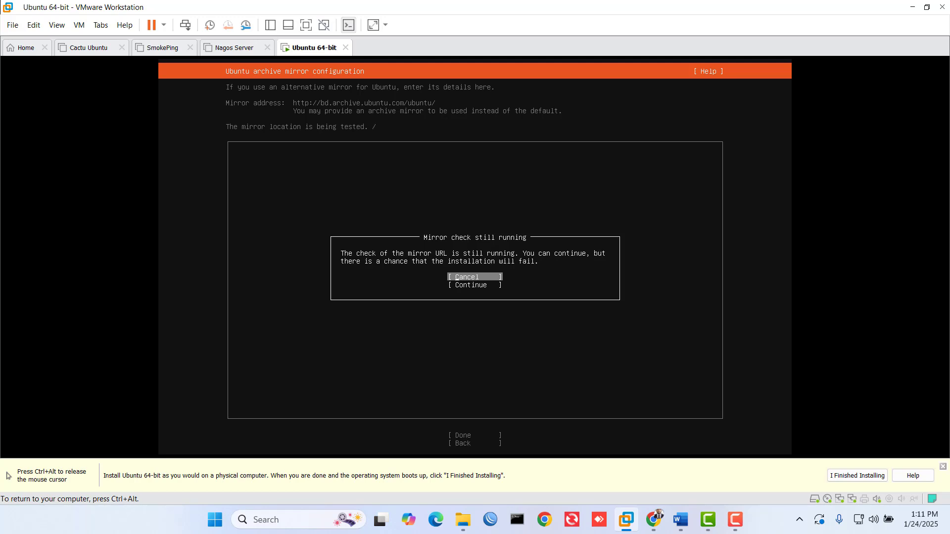
key(Down)
key(Return)
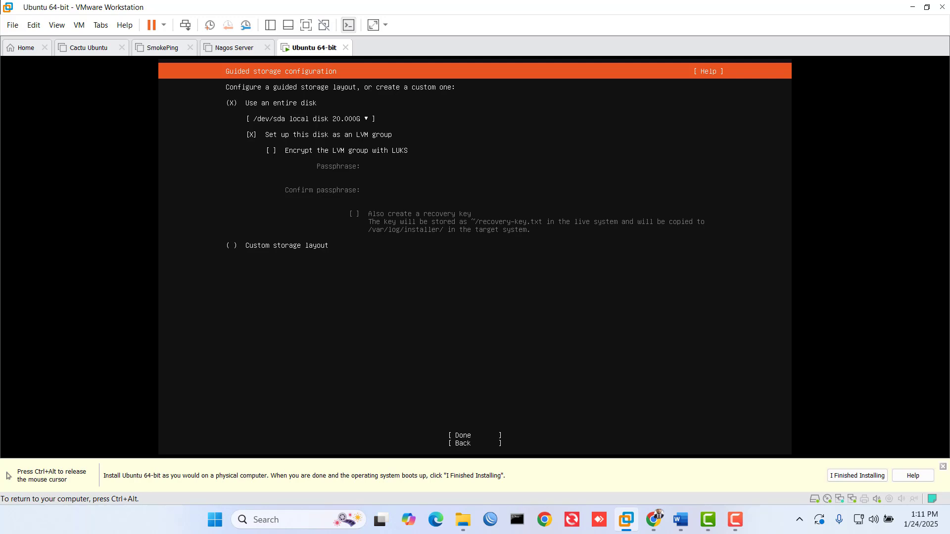
Keep the entire /dev/sda disk as the installation target and turn off its setup as an LVM group.
key(Tab)
key(Tab)
key(Tab)
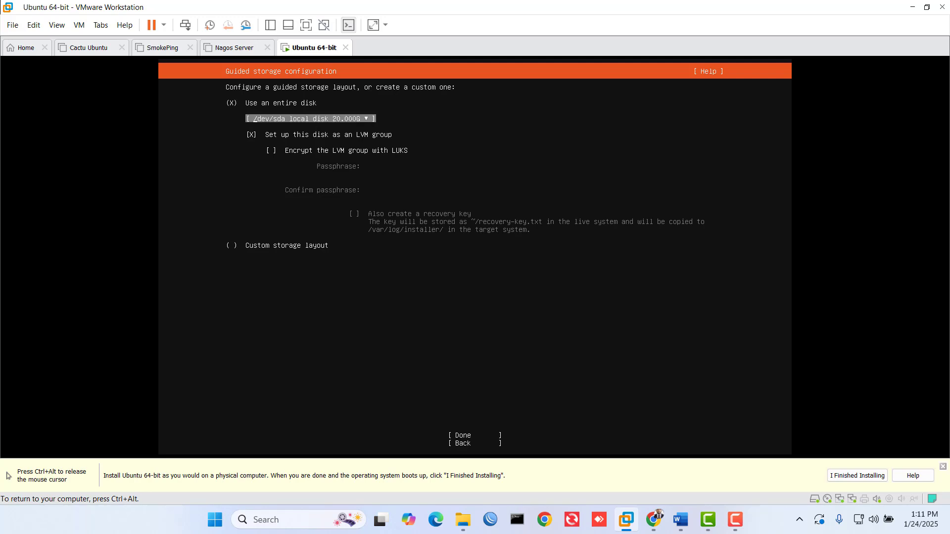
key(Return)
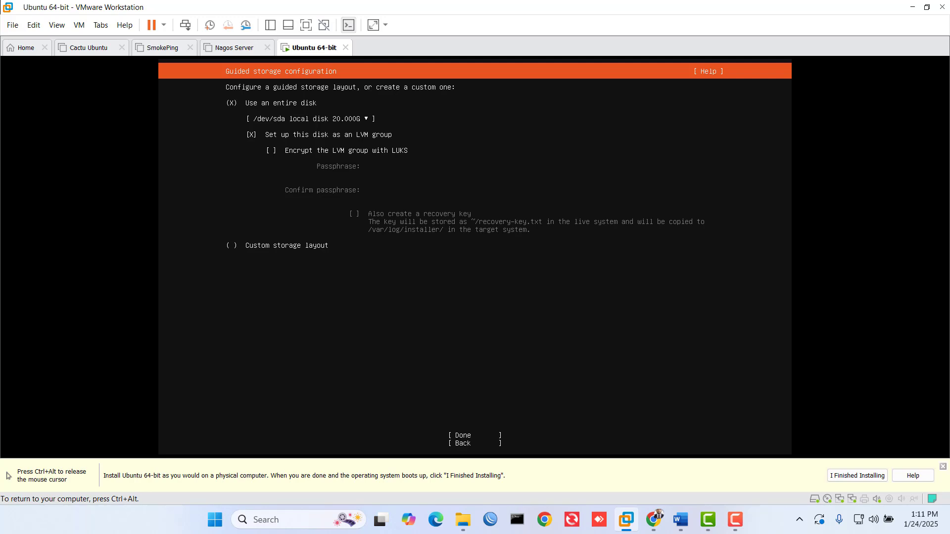
key(space)
Confirm the guided storage layout that uses the entire disk without LVM.
key(Up)
key(Up)
key(Down)
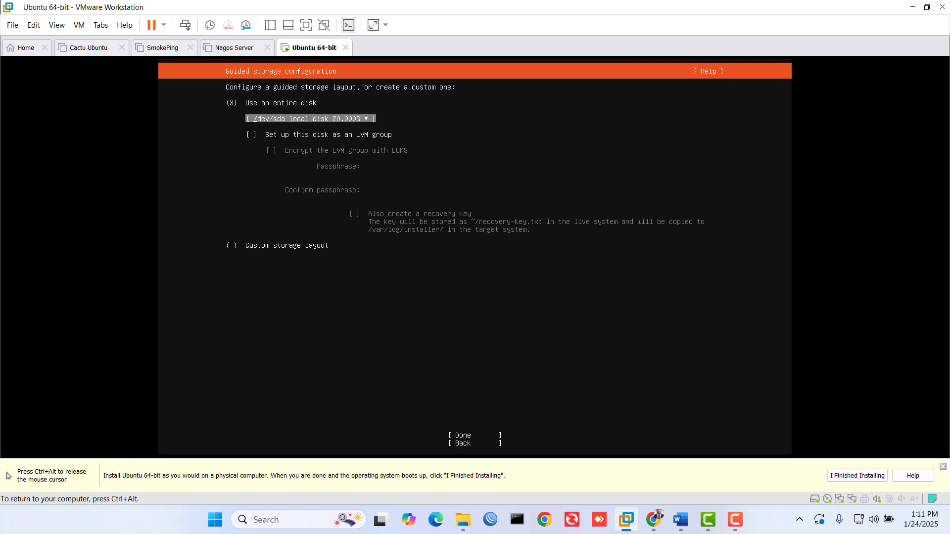
key(Down)
key(Tab)
key(Tab)
key(Up)
key(Up)
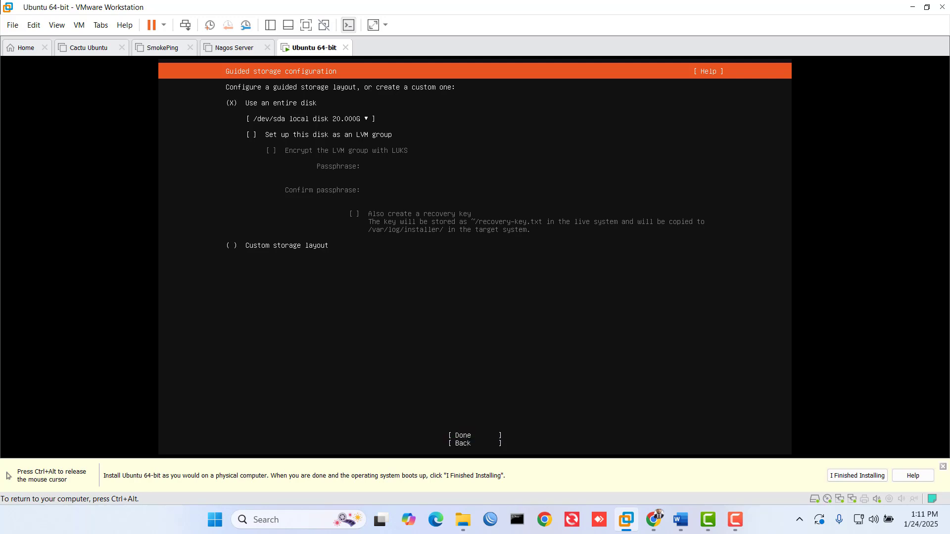
key(Up)
key(Up)
key(Down)
key(Down)
key(Down)
key(Return)
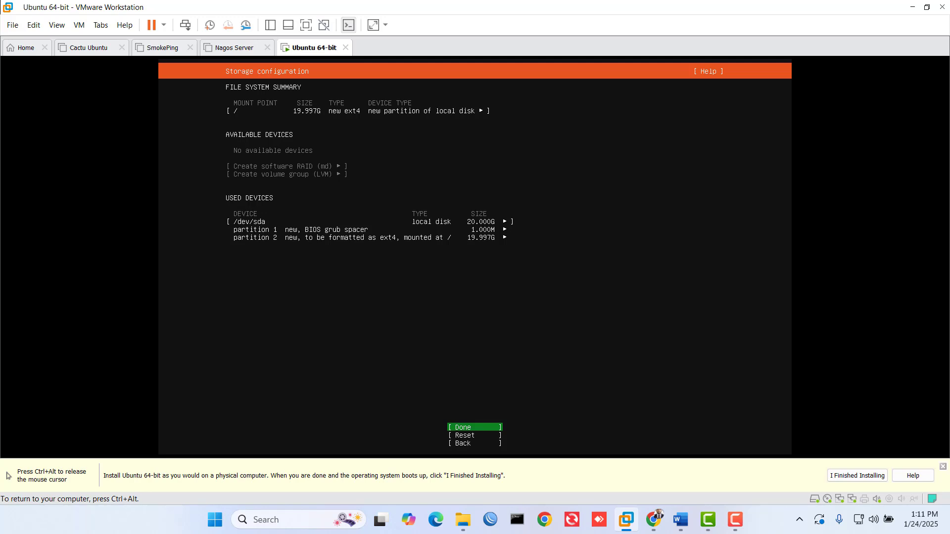
Accept the file system layout on /dev/sda and confirm the destructive action to begin the installation.
key(ctrl+alt)
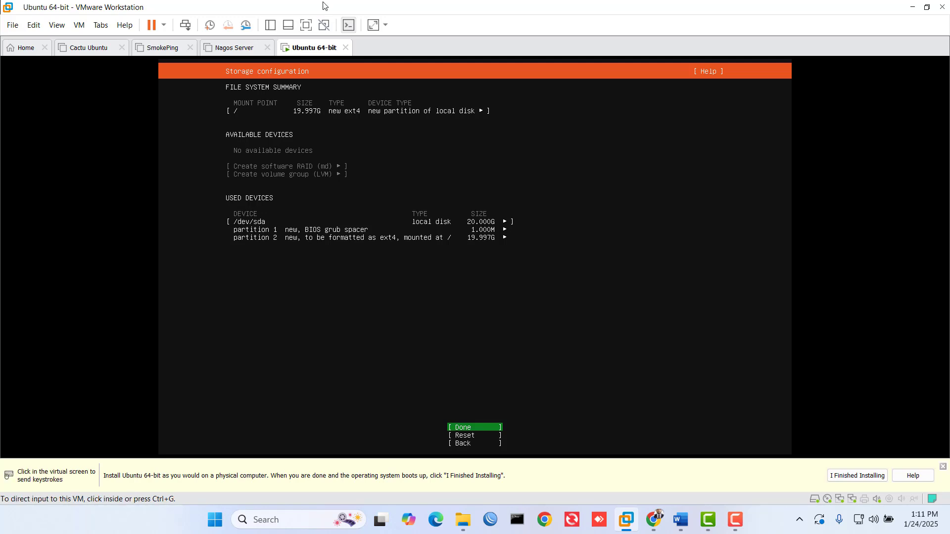
click(124, 239)
key(Return)
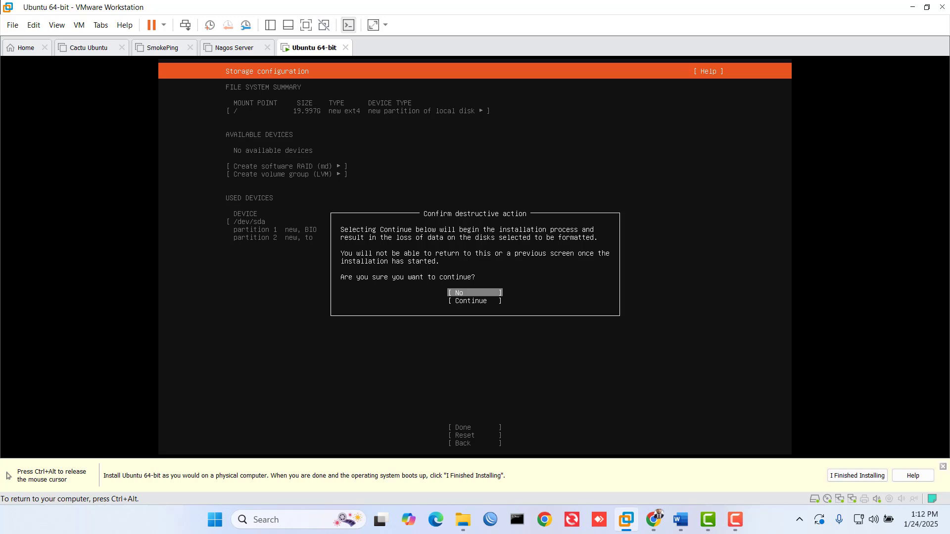
key(Down)
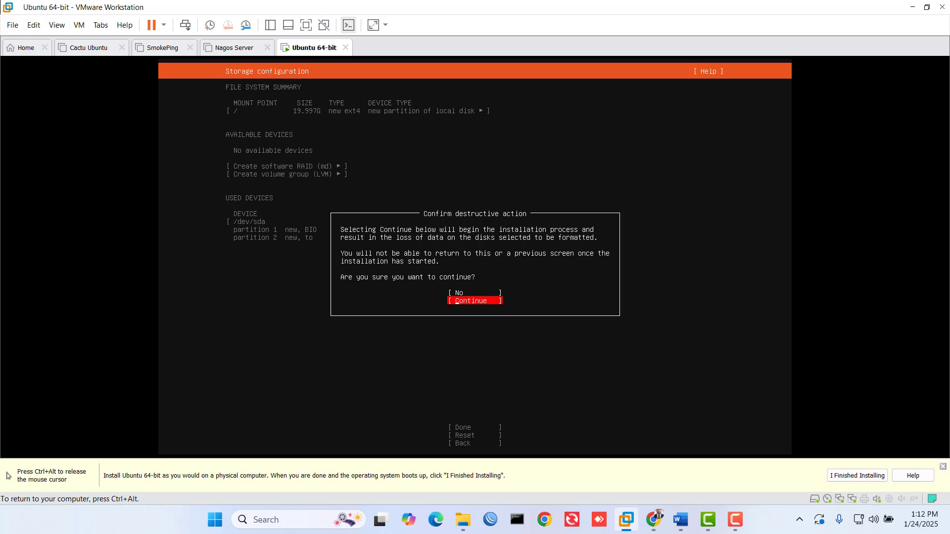
key(Return)
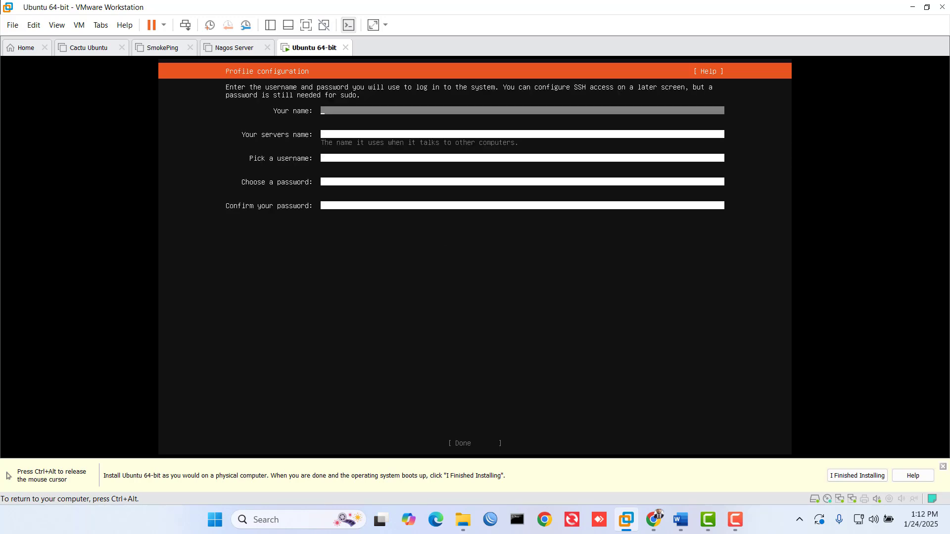
Fill in the profile's full name and enter the same name in lowercase as the server's name.
text(Ha)
key(Tab)
text(harun)
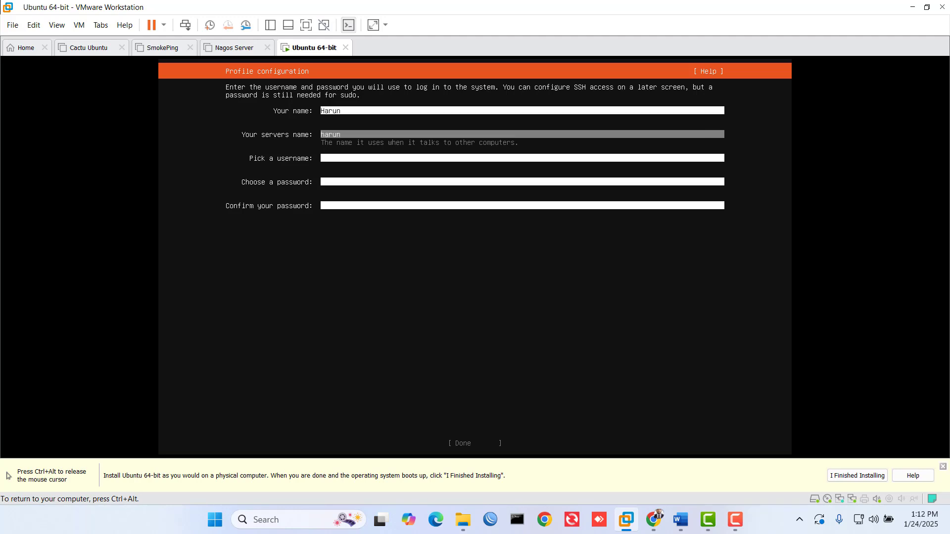
key(Tab)
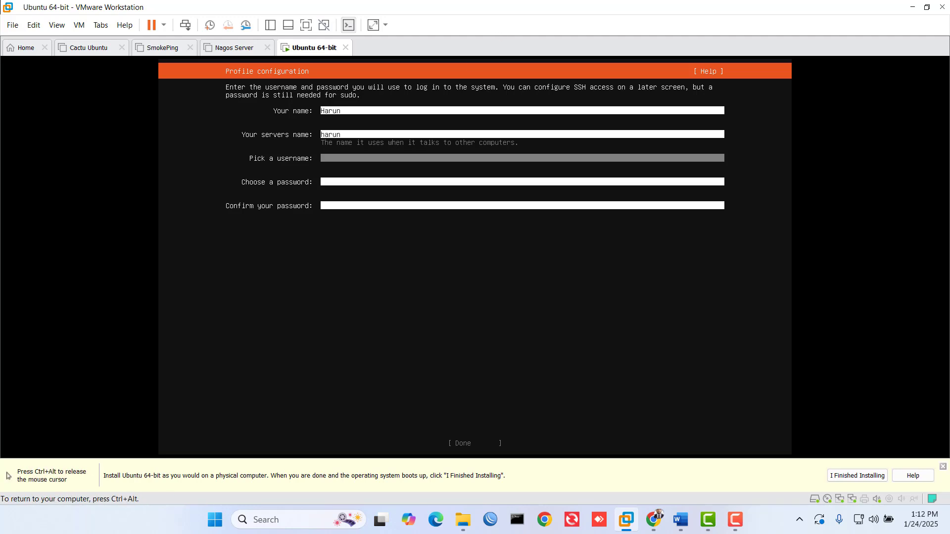
Replace the server's name with ubuntu_server.
key(Up)
key(BackSpace)
key(BackSpace)
key(BackSpace)
key(BackSpace)
key(BackSpace)
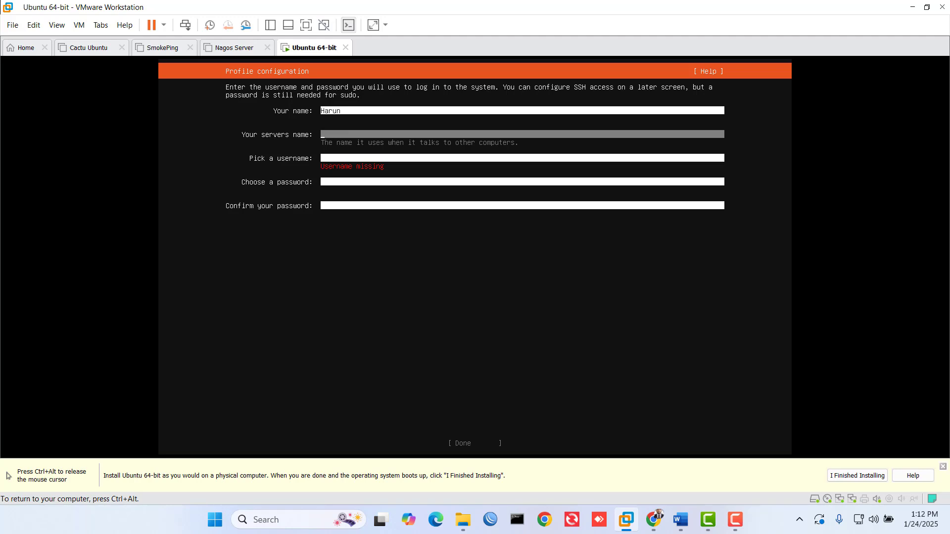
text(ubuntu)
key(BackSpace)
text(use)
text(_server)
Enter the account's username, type and confirm the account password, and submit the profile configuration.
key(Tab)
text(harun)
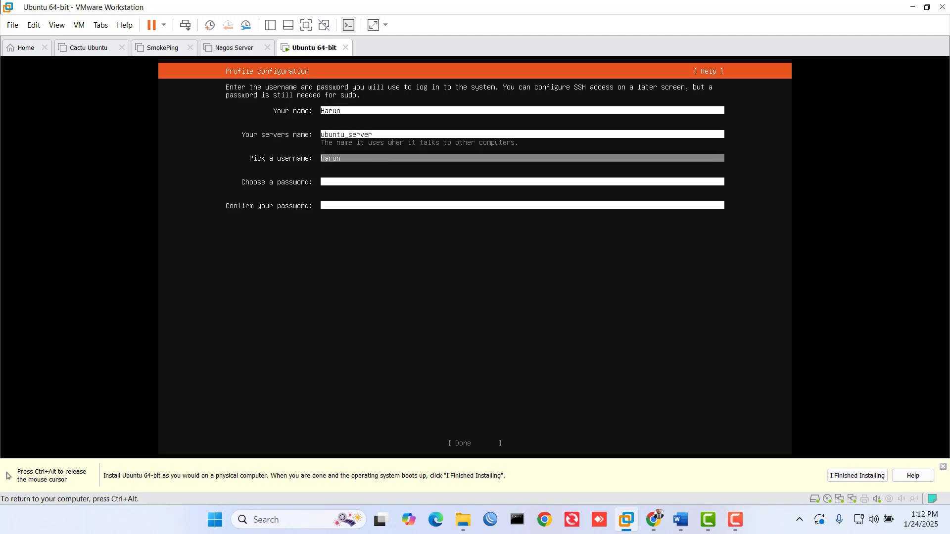
key(Tab)
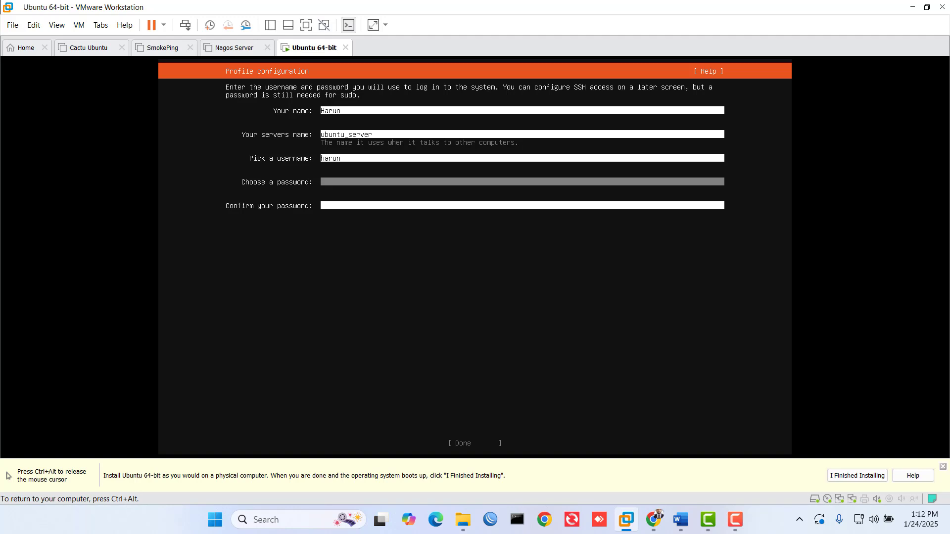
text(*********)
key(Tab)
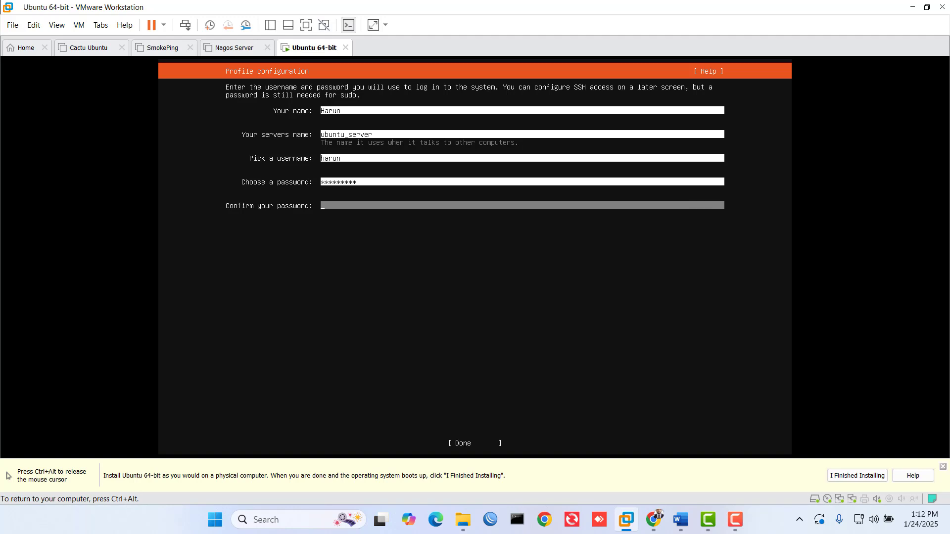
text(*********)
key(Tab)
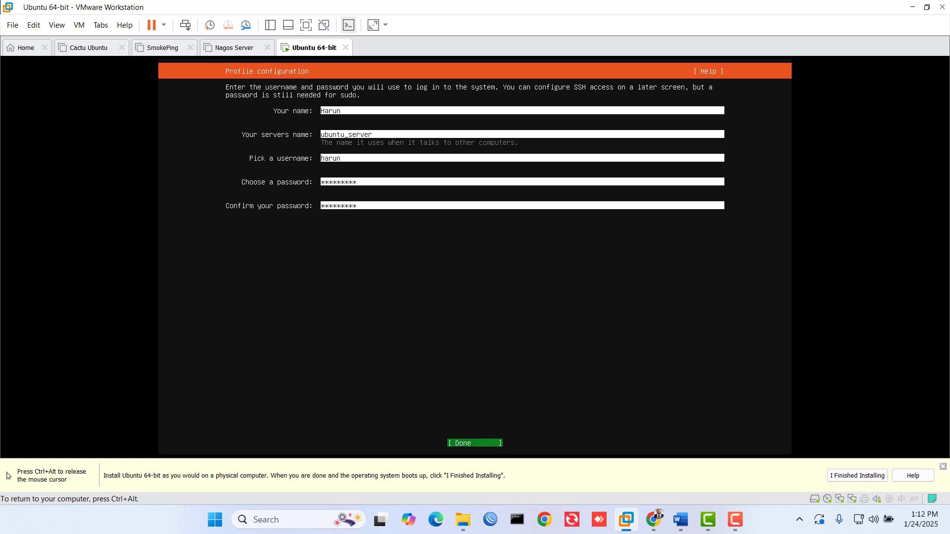
key(Return)
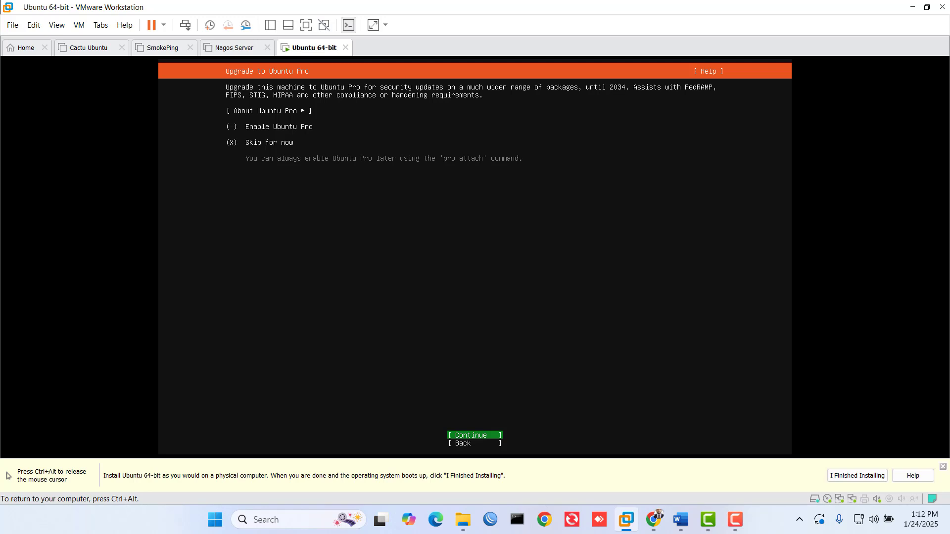
Skip Ubuntu Pro for now and enable installation of the OpenSSH server without importing an SSH key.
key(Return)
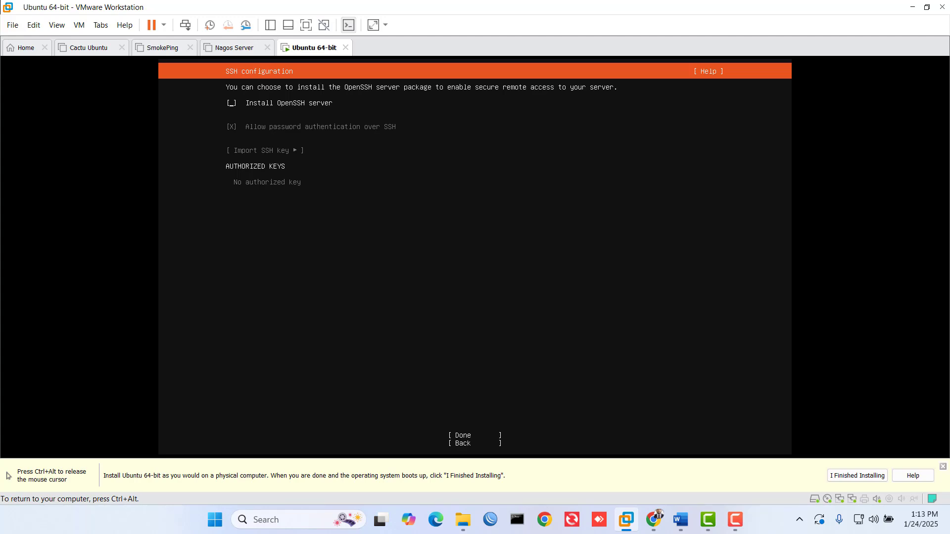
key(space)
key(Tab)
key(Tab)
key(Return)
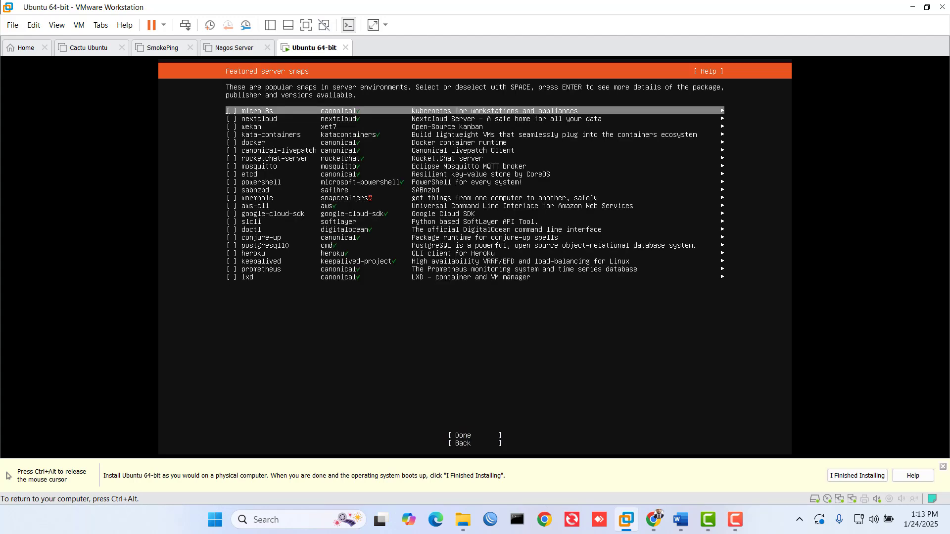
Examine the featured server snaps offered for installation.
key(Down)
key(Down)
key(Down)
key(Down)
key(Down)
key(Down)
key(Down)
key(Down)
key(Down)
key(Down)
key(Down)
key(Down)
key(Down)
key(Down)
key(Down)
key(Down)
key(Down)
key(Down)
key(Down)
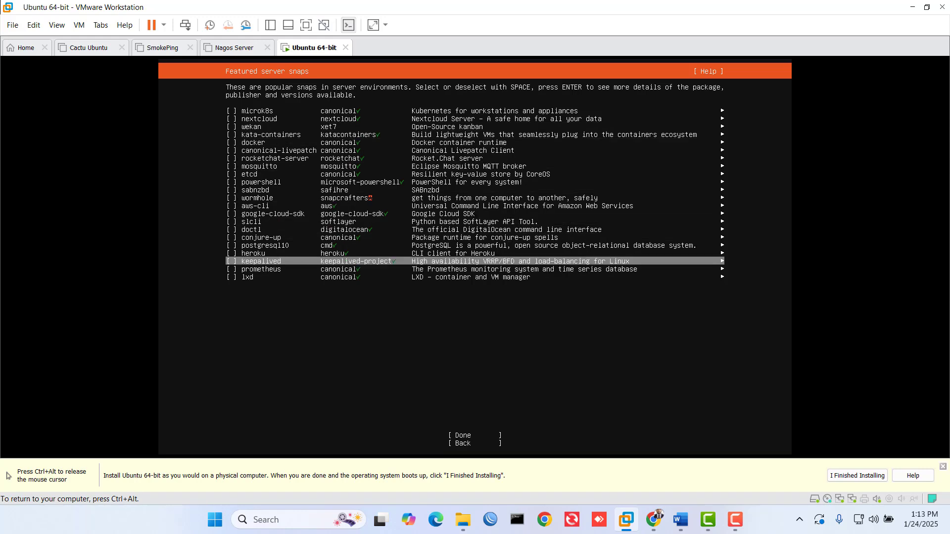
key(Up)
key(Up)
key(Up)
key(Up)
key(Up)
key(Up)
key(Up)
key(Up)
key(Up)
key(Up)
key(Up)
key(Up)
key(Up)
key(Up)
key(Up)
key(Up)
Continue the installation without selecting any featured server snap.
key(Down)
key(Down)
key(Down)
key(Down)
key(Down)
key(Down)
key(Down)
key(Down)
key(Down)
key(Down)
key(Down)
key(Down)
key(Down)
key(Down)
key(Down)
key(Down)
key(Down)
key(Down)
key(Down)
key(Down)
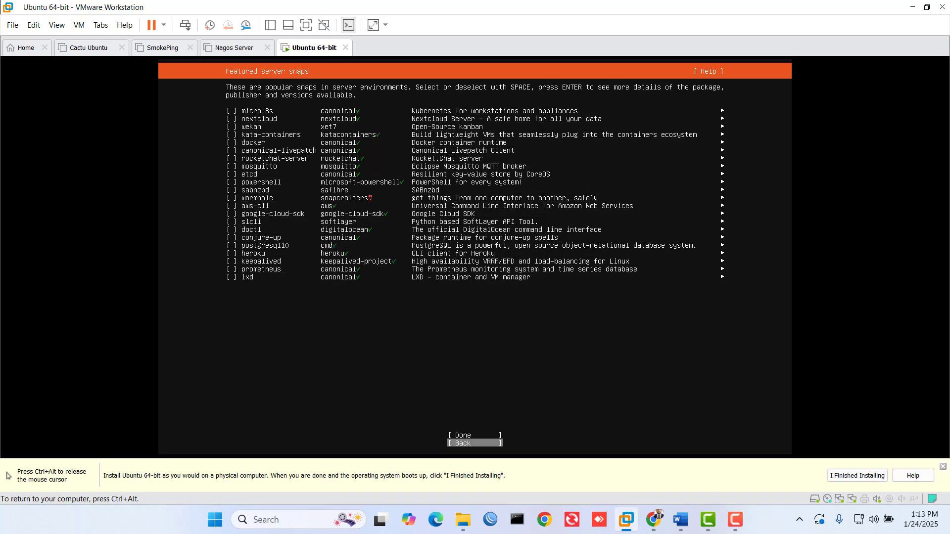
key(Up)
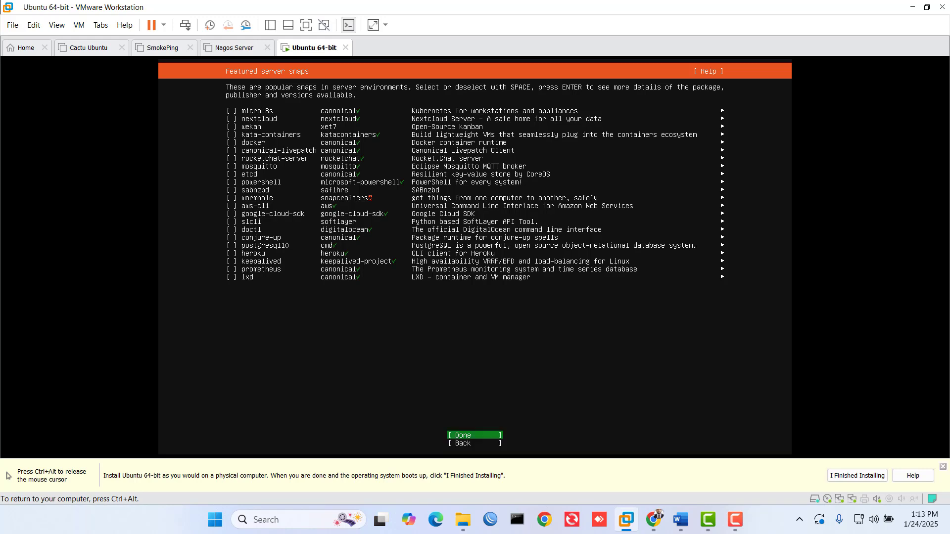
key(Return)
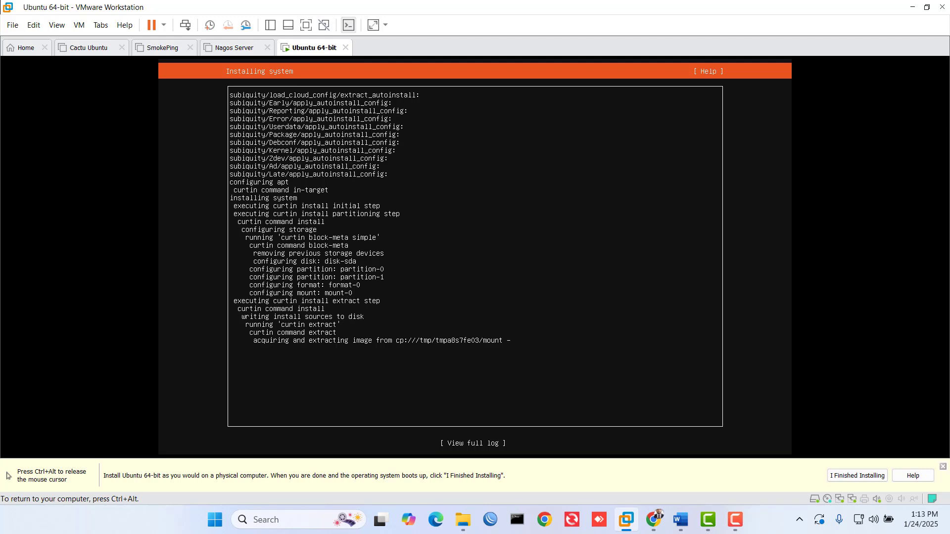
Let the system installation complete and reboot the virtual machine from the installer.
key(ctrl+alt)
key(F9)
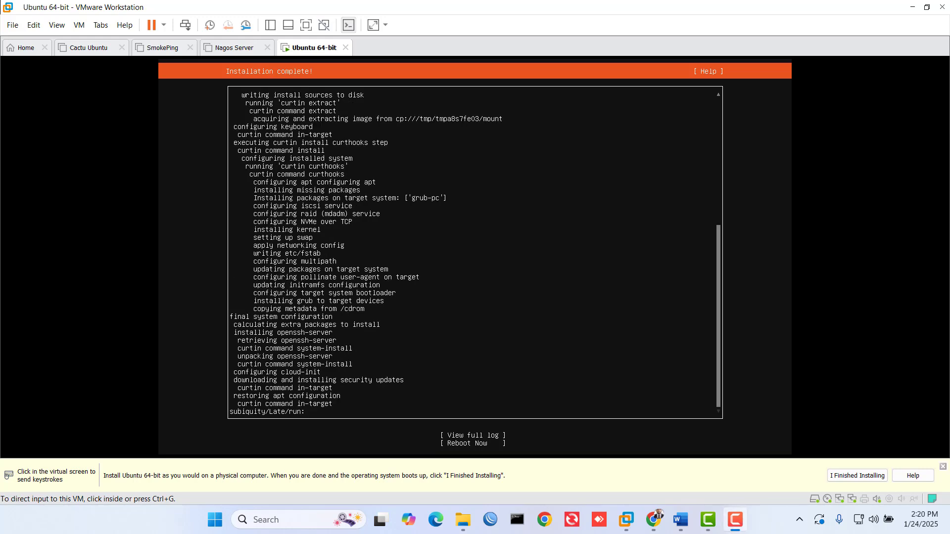
click(438, 313)
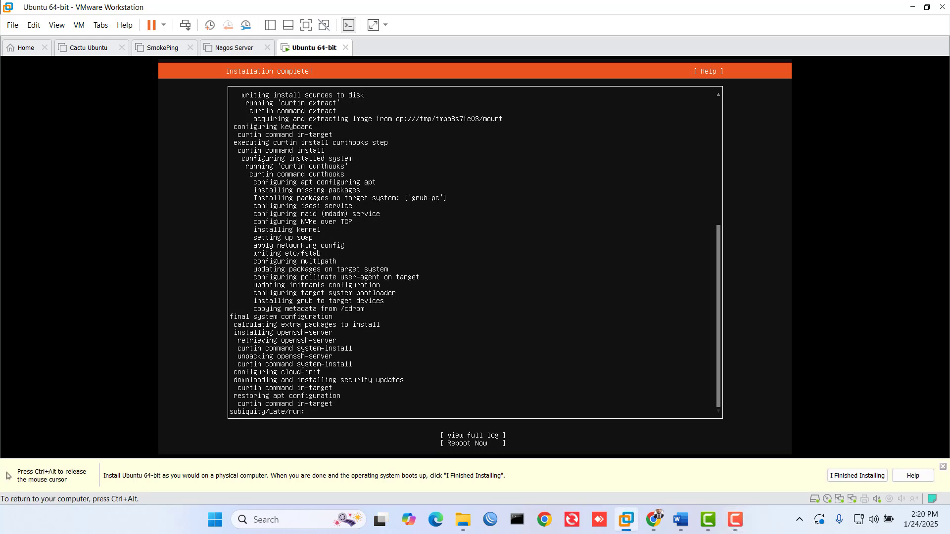
key(Tab)
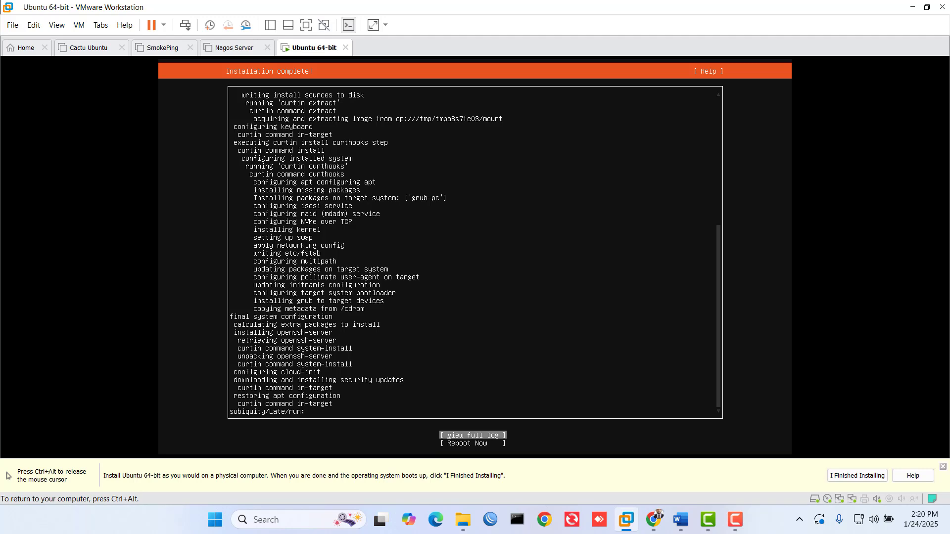
key(Down)
key(Return)
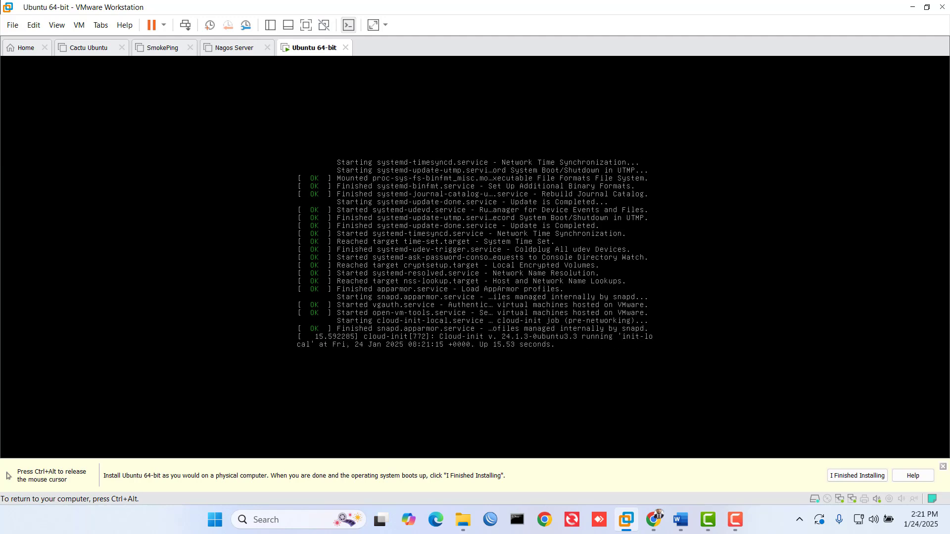
Log in at the server console with the created username and the account password.
key(ctrl+alt)
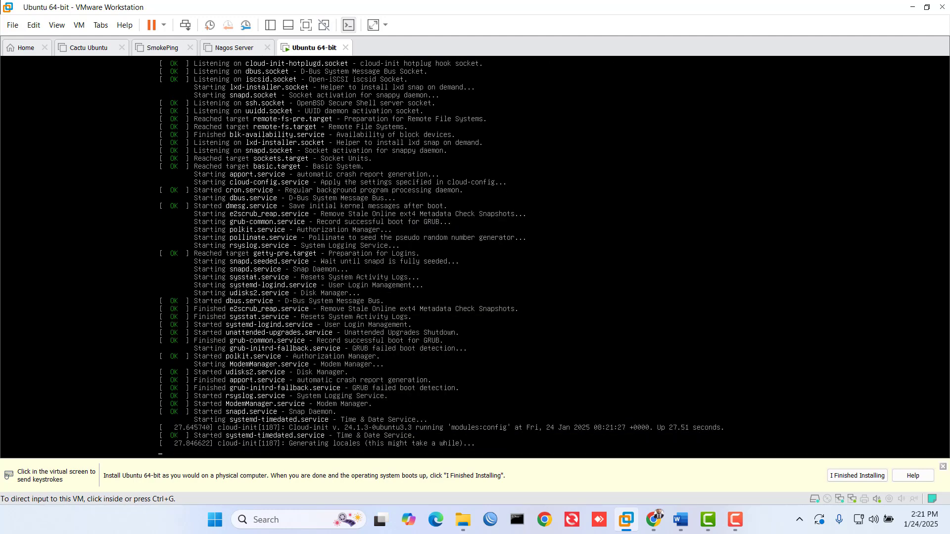
click(622, 349)
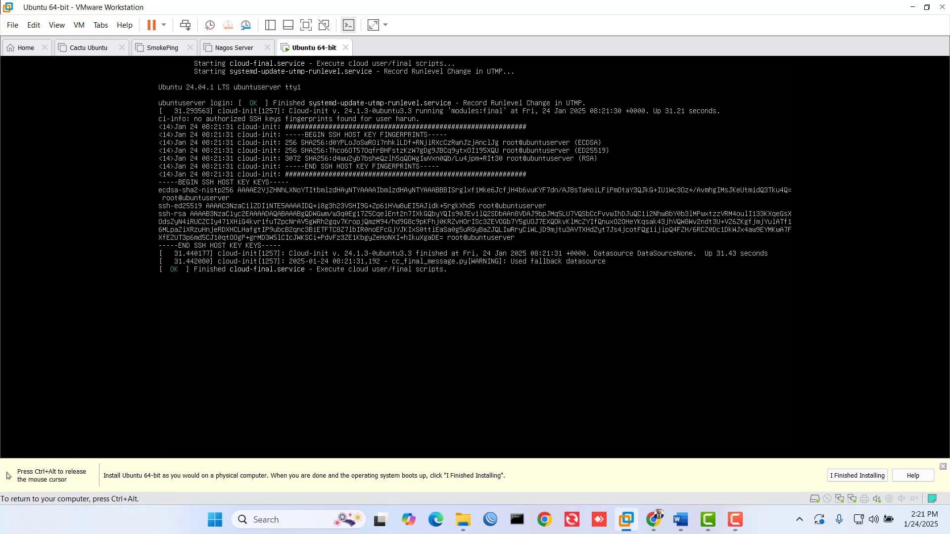
key(Return)
text(harun)
key(Return)
key(Return)
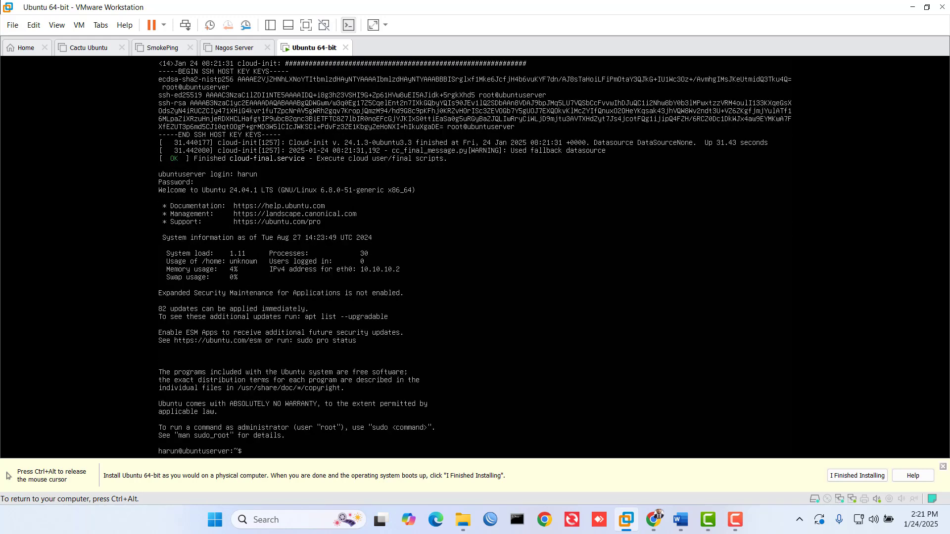
key(Return)
key(Return)
key(Return)
key(Return)
key(Return)
key(Return)
key(Return)
key(Return)
key(Return)
key(Return)
key(Return)
key(Return)
key(Return)
key(Return)
key(Return)
key(Return)
key(Return)
key(Return)
key(Return)
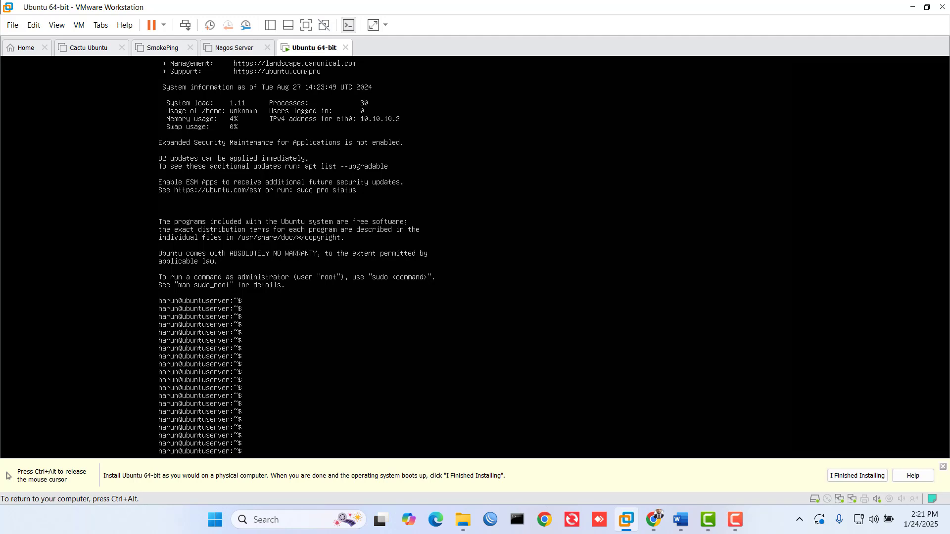
key(ctrl+alt)
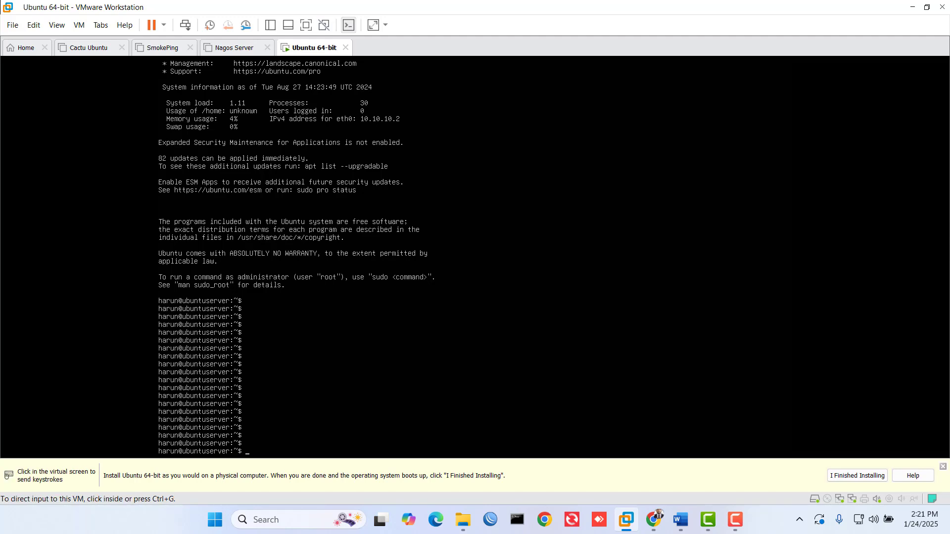